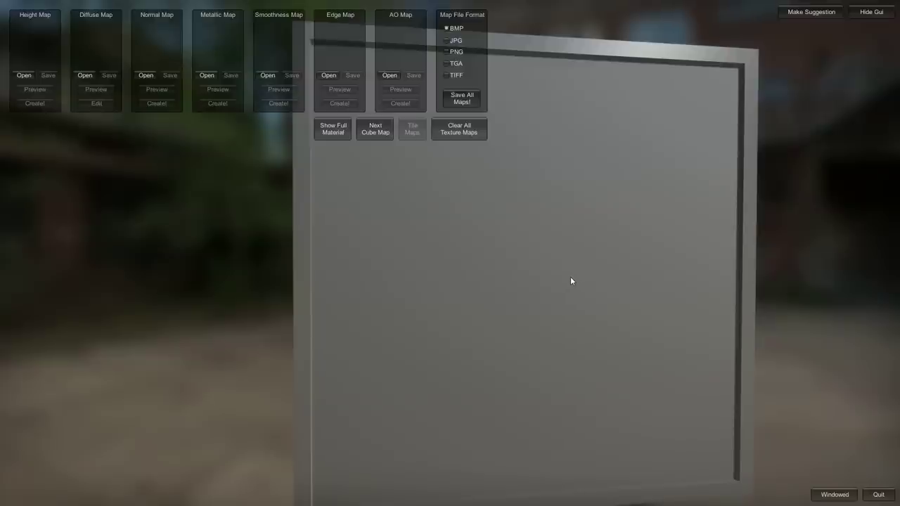
Load BrickSmallBrown0138_1_M.jpg from the TextureTools5 Dev folder as the diffuse map.
{"action": "left_click_drag", "start_coordinate": [571, 278], "coordinate": [563, 280]}
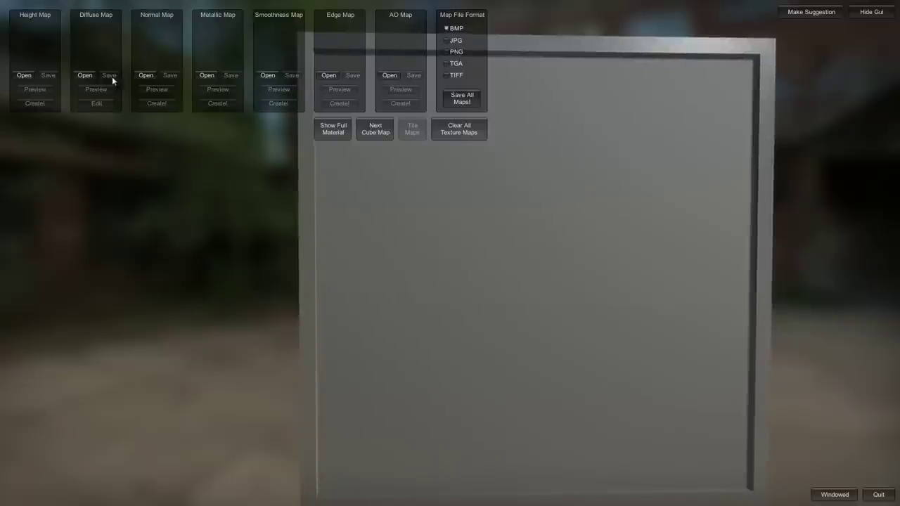
{"action": "left_click", "coordinate": [87, 75]}
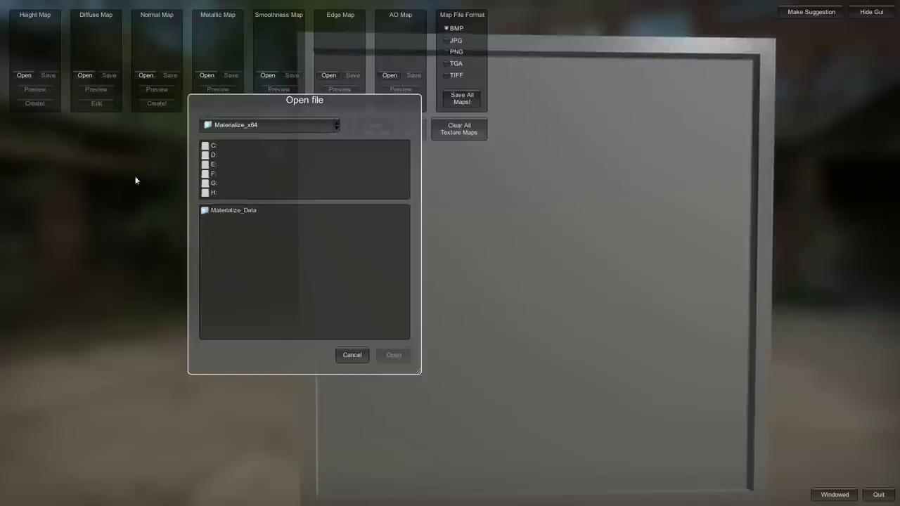
{"action": "left_click", "coordinate": [233, 126]}
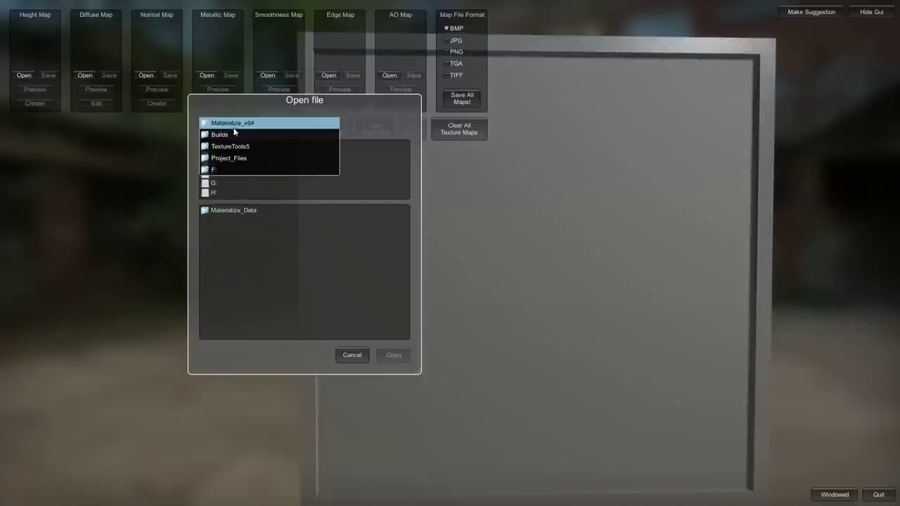
{"action": "left_click", "coordinate": [237, 147]}
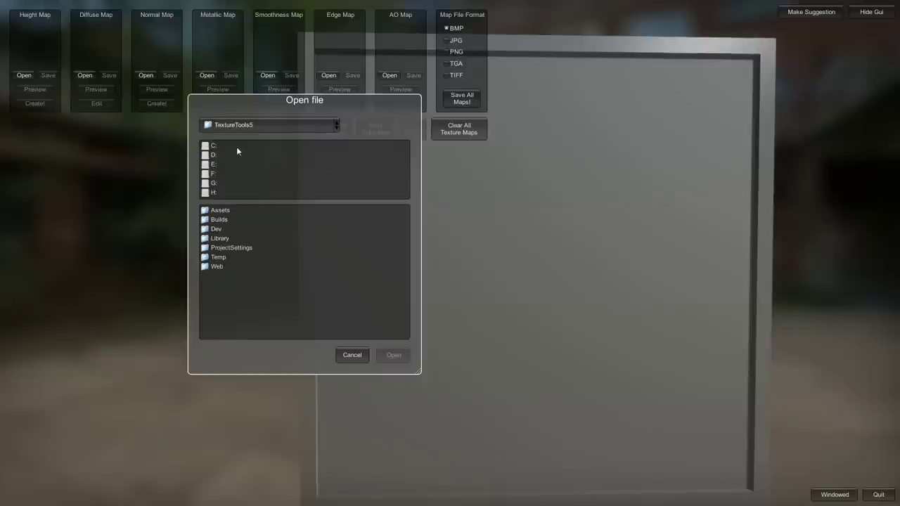
{"action": "double_click", "coordinate": [216, 230]}
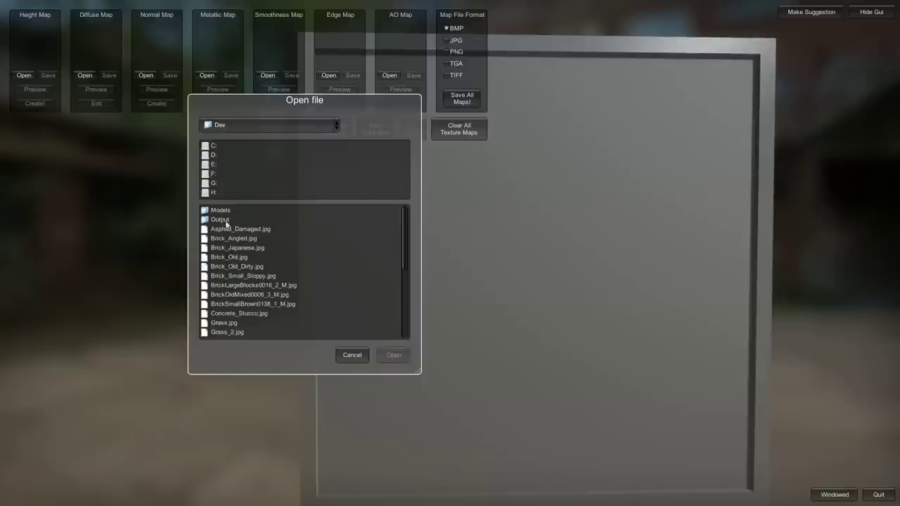
{"action": "left_click", "coordinate": [237, 305]}
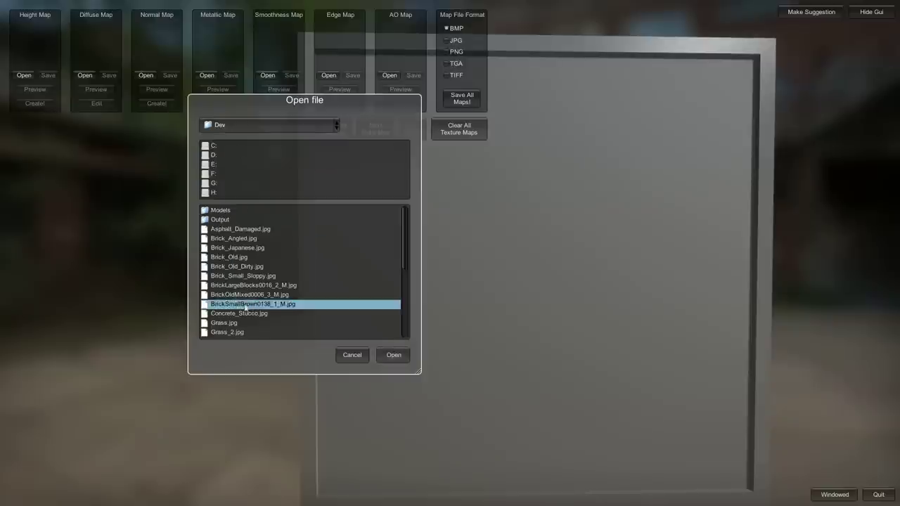
{"action": "double_click", "coordinate": [236, 305]}
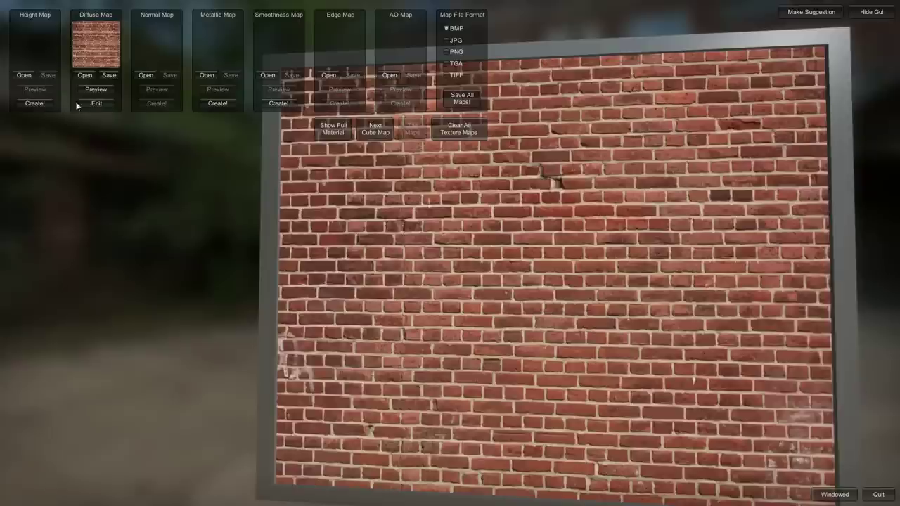
Edit the diffuse to Blur Size 77, Blur Overlay Contrast -0.5, Keep Original Color 1, and apply it.
{"action": "left_click", "coordinate": [95, 105]}
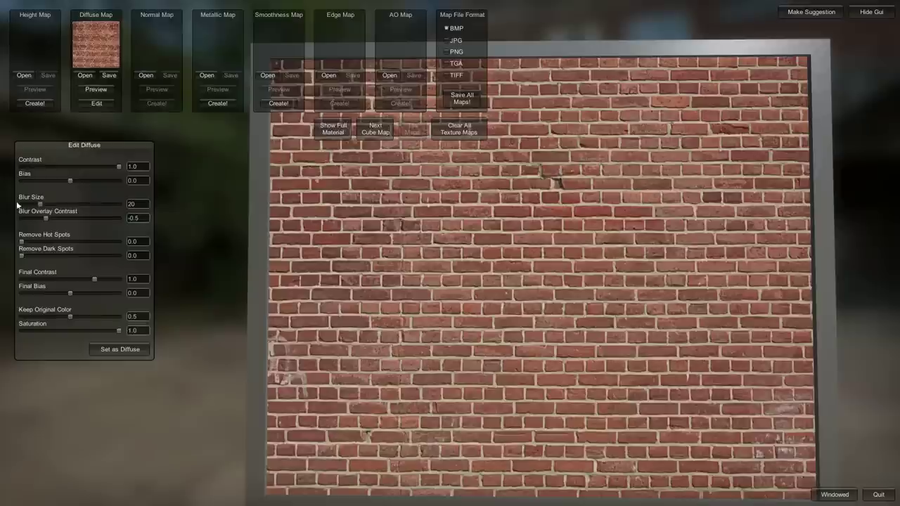
{"action": "left_click_drag", "start_coordinate": [38, 205], "coordinate": [96, 205]}
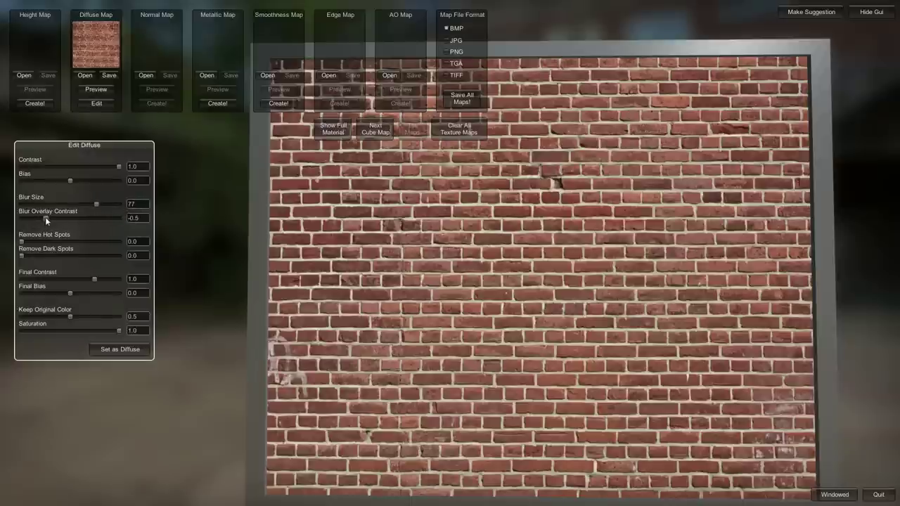
{"action": "mouse_move", "coordinate": [45, 218]}
{"action": "left_mouse_down"}
{"action": "mouse_move", "coordinate": [95, 220]}
{"action": "mouse_move", "coordinate": [45, 219]}
{"action": "left_mouse_up"}
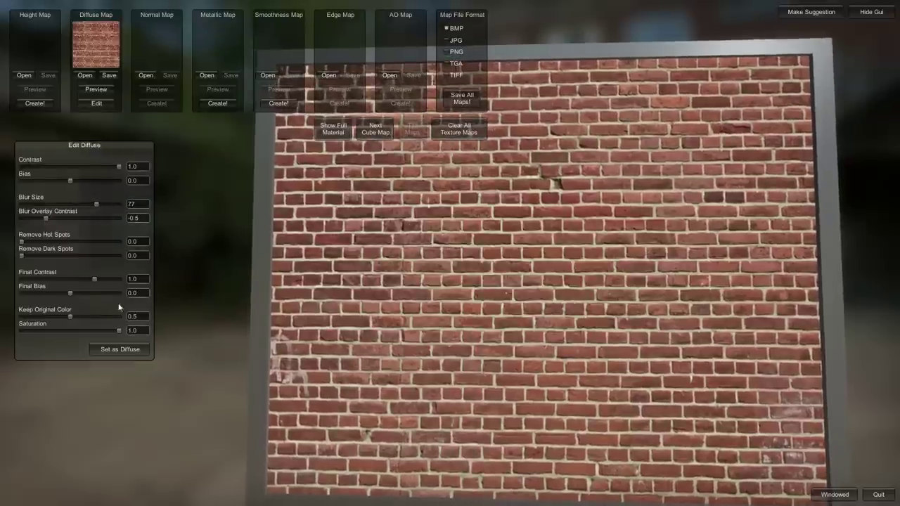
{"action": "left_click_drag", "start_coordinate": [70, 317], "coordinate": [123, 317]}
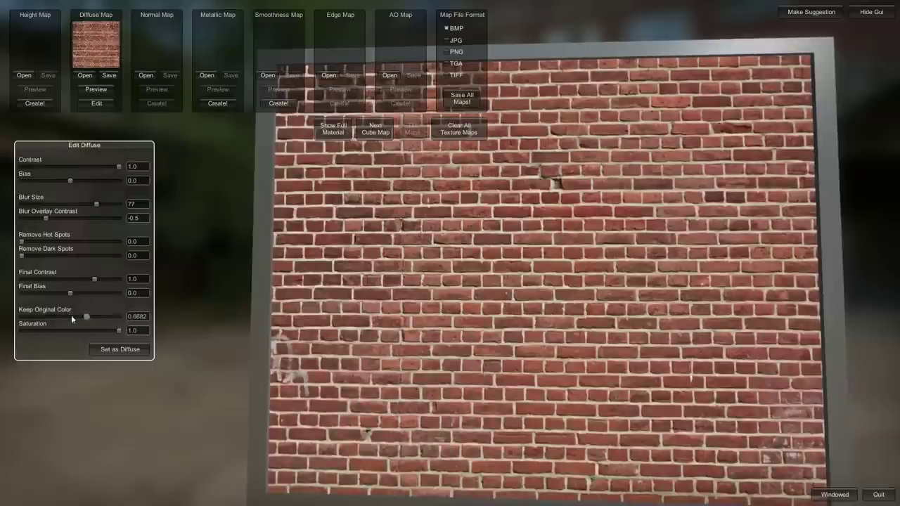
{"action": "left_click_drag", "start_coordinate": [281, 303], "coordinate": [381, 313]}
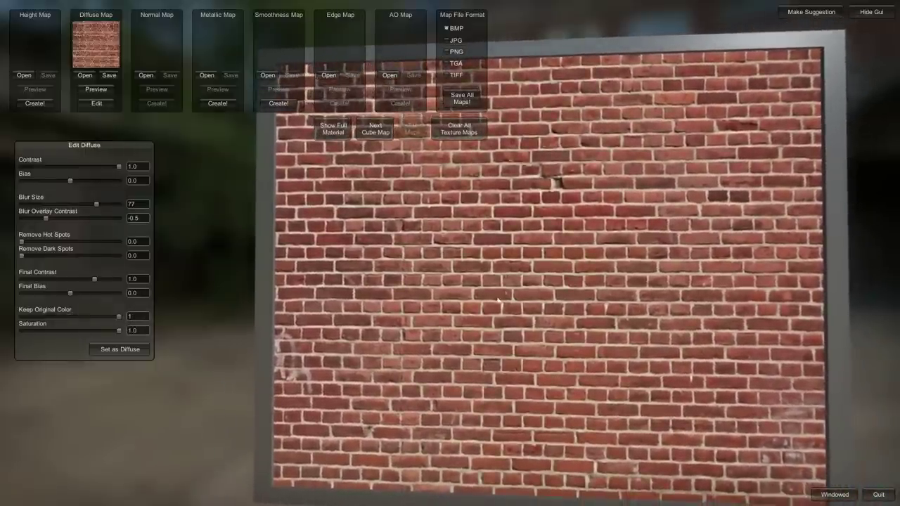
{"action": "left_click", "coordinate": [126, 350]}
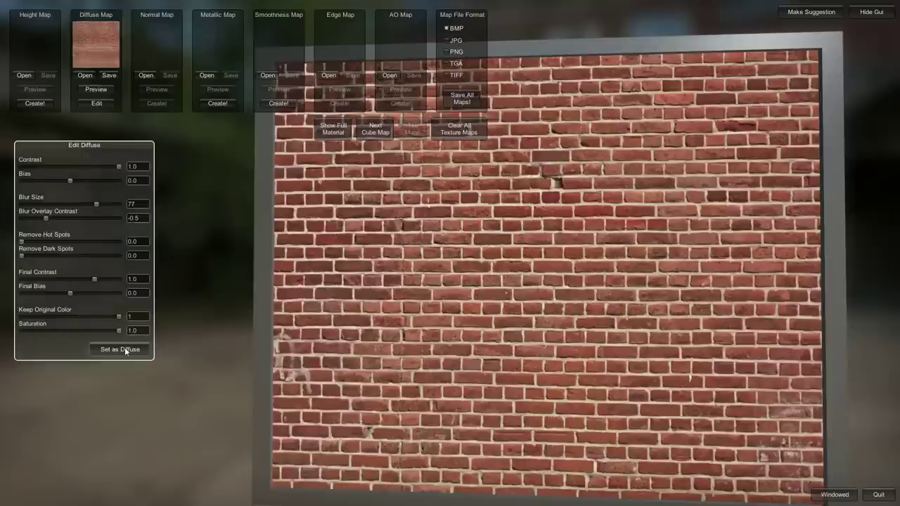
Create a height map from the adjusted diffuse with Final Contrast settled at 2.0480.
{"action": "left_click", "coordinate": [35, 103]}
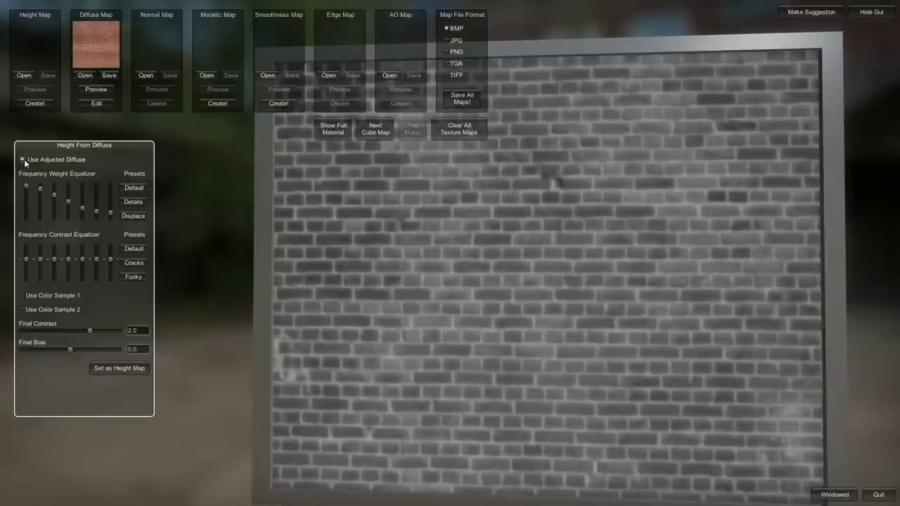
{"action": "left_click", "coordinate": [23, 161]}
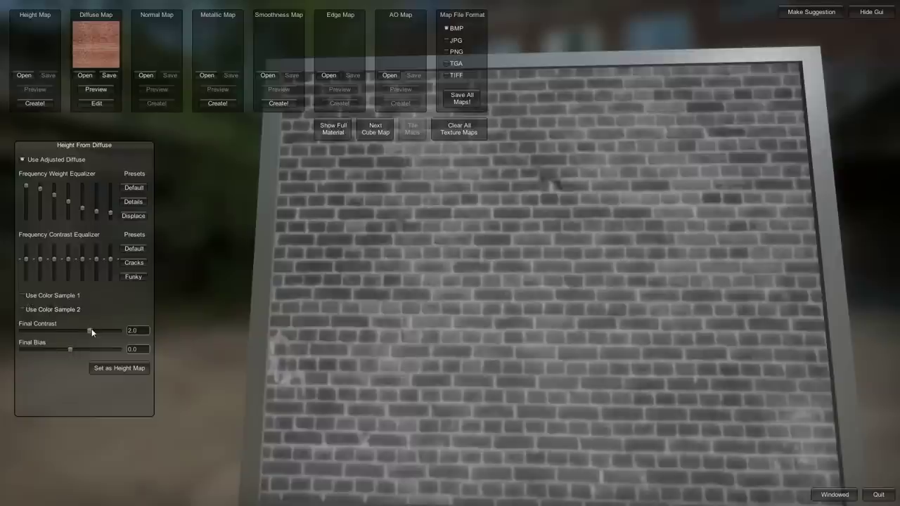
{"action": "left_click_drag", "start_coordinate": [92, 328], "coordinate": [47, 331]}
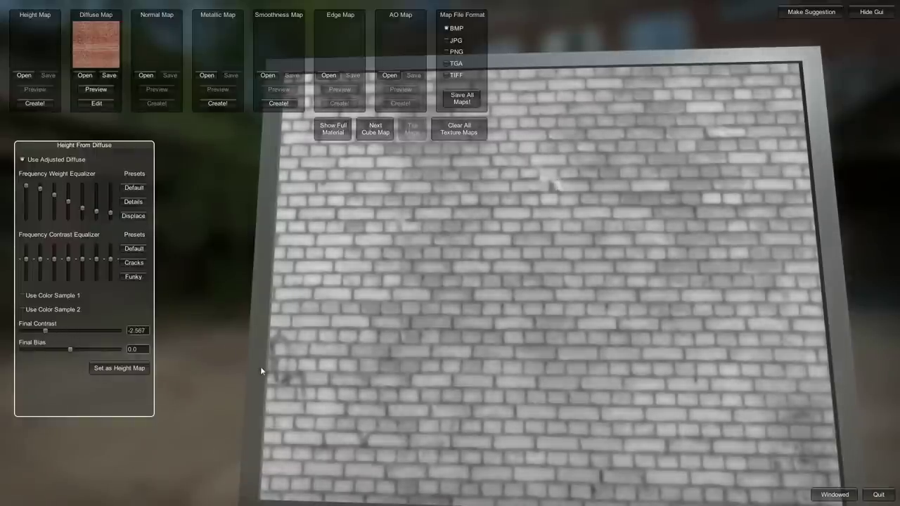
{"action": "left_click_drag", "start_coordinate": [43, 329], "coordinate": [92, 331]}
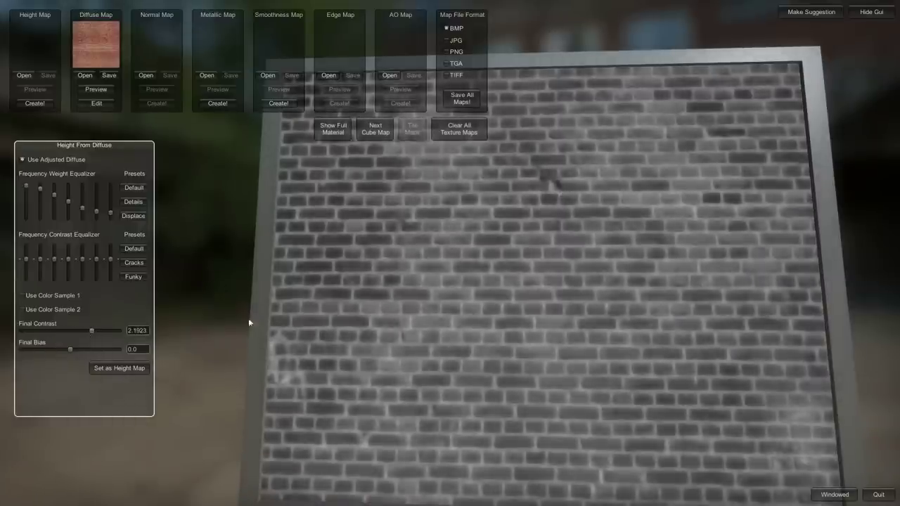
{"action": "left_click_drag", "start_coordinate": [93, 334], "coordinate": [90, 333]}
Enable Color Sample 1 with the light beige mortar colour and tune its luminance, saturation and hue ranges.
{"action": "left_click", "coordinate": [41, 296]}
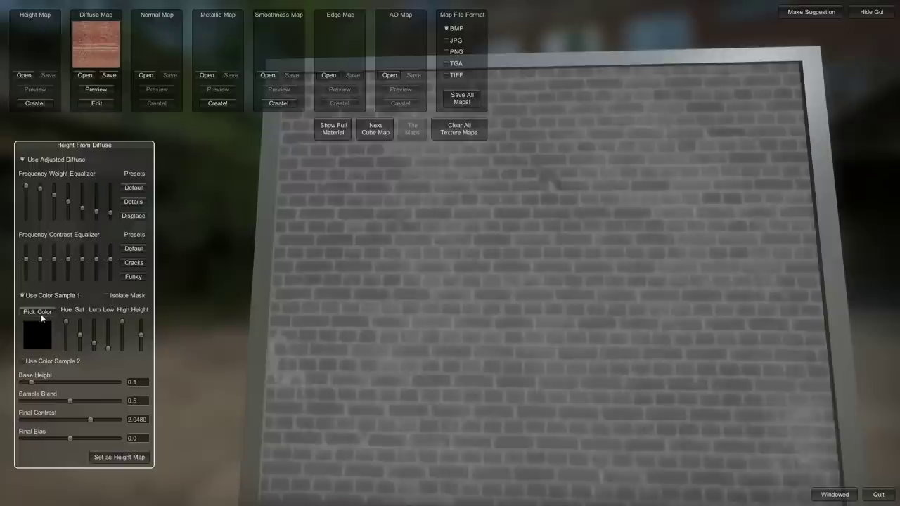
{"action": "left_click", "coordinate": [337, 210]}
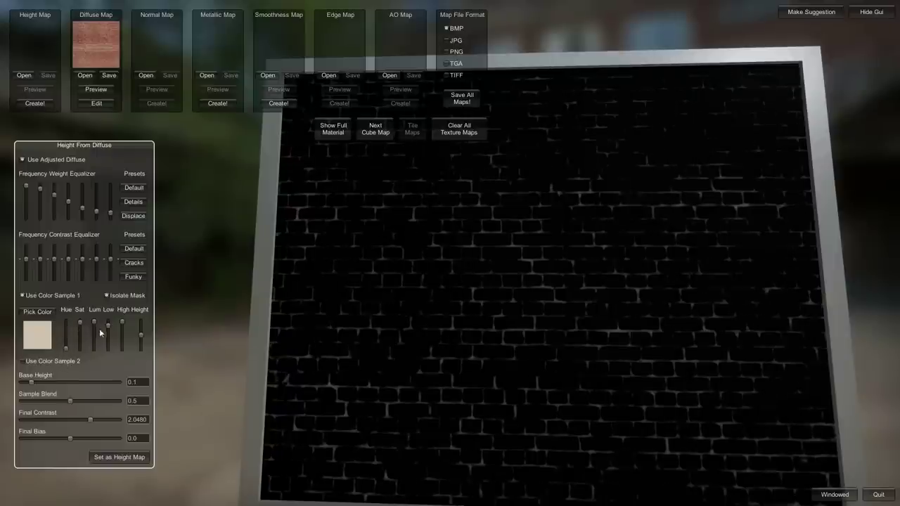
{"action": "left_click_drag", "start_coordinate": [108, 326], "coordinate": [86, 338]}
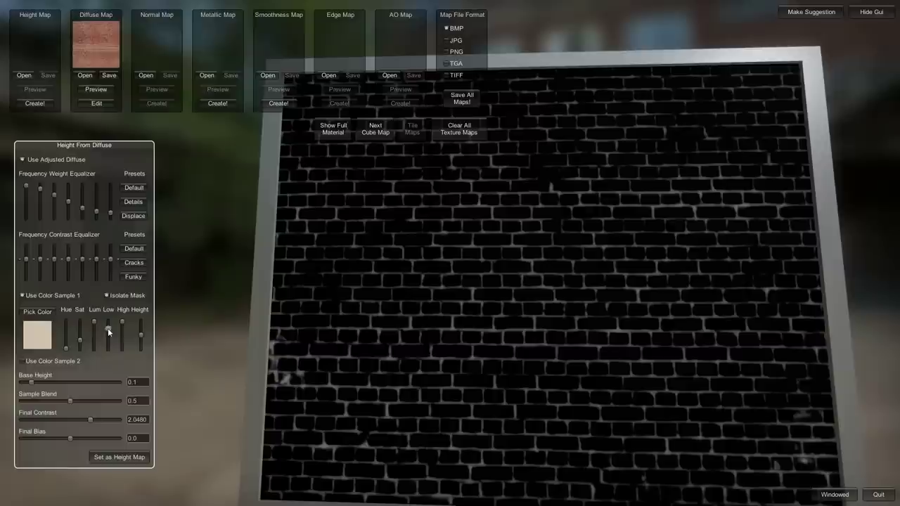
{"action": "left_click_drag", "start_coordinate": [108, 328], "coordinate": [123, 323]}
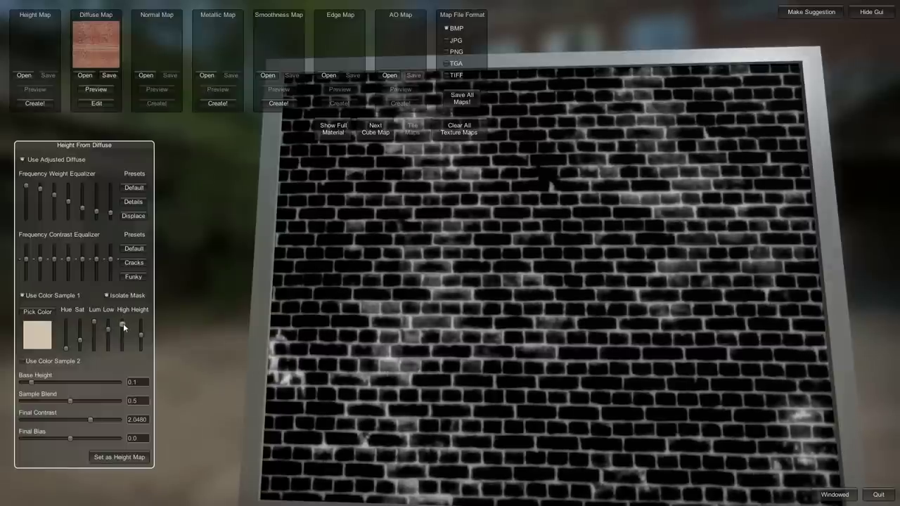
{"action": "left_click", "coordinate": [82, 339]}
{"action": "left_click", "coordinate": [67, 348]}
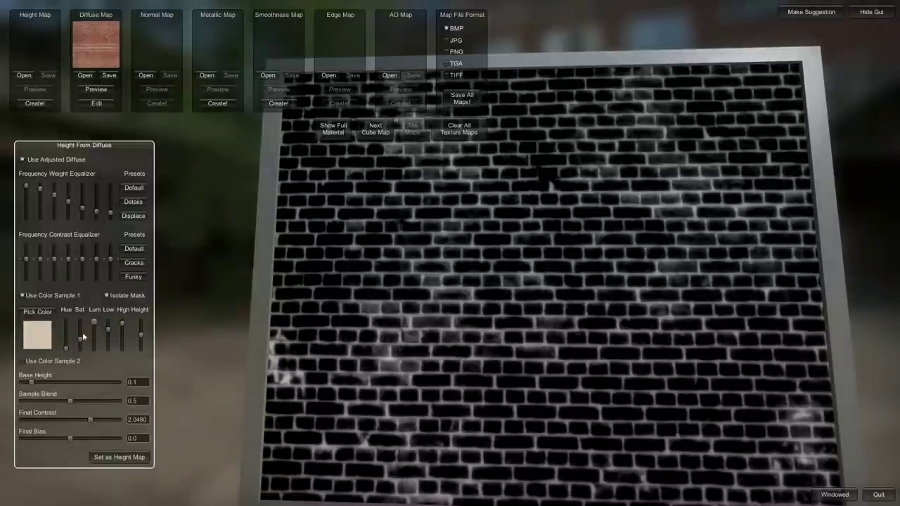
{"action": "left_click_drag", "start_coordinate": [79, 342], "coordinate": [79, 349]}
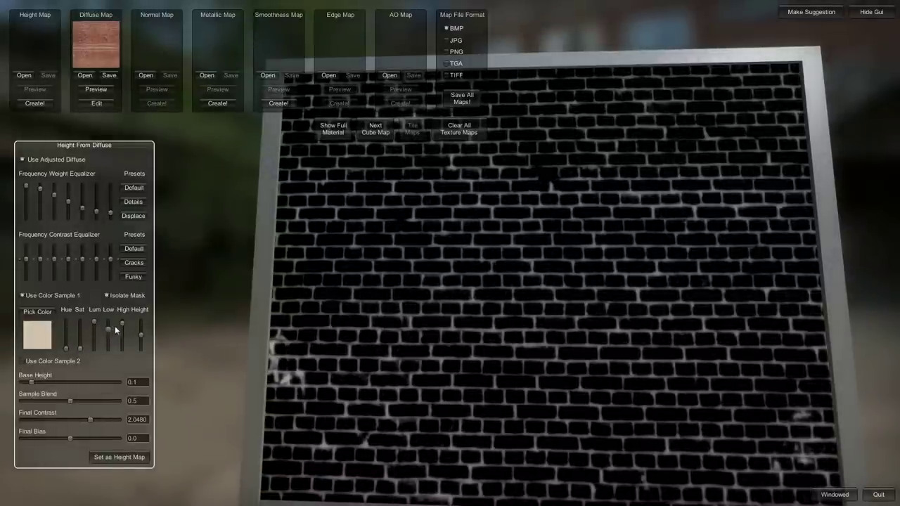
{"action": "left_click_drag", "start_coordinate": [123, 322], "coordinate": [123, 324]}
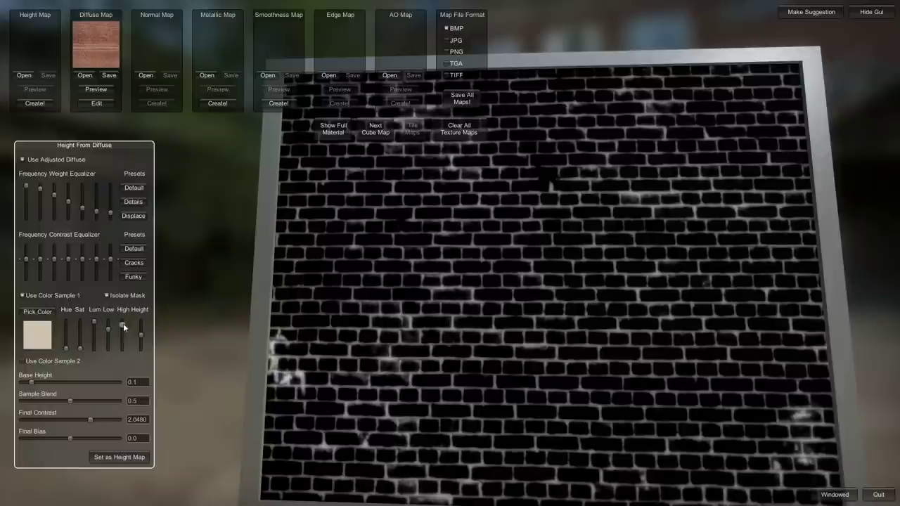
Drop the mortar sample's height to minimum, raise Base Height to about 0.28, and blend fully toward the sample.
{"action": "mouse_move", "coordinate": [484, 336]}
{"action": "left_mouse_down"}
{"action": "mouse_move", "coordinate": [496, 344]}
{"action": "mouse_move", "coordinate": [475, 346]}
{"action": "mouse_move", "coordinate": [492, 344]}
{"action": "left_mouse_up"}
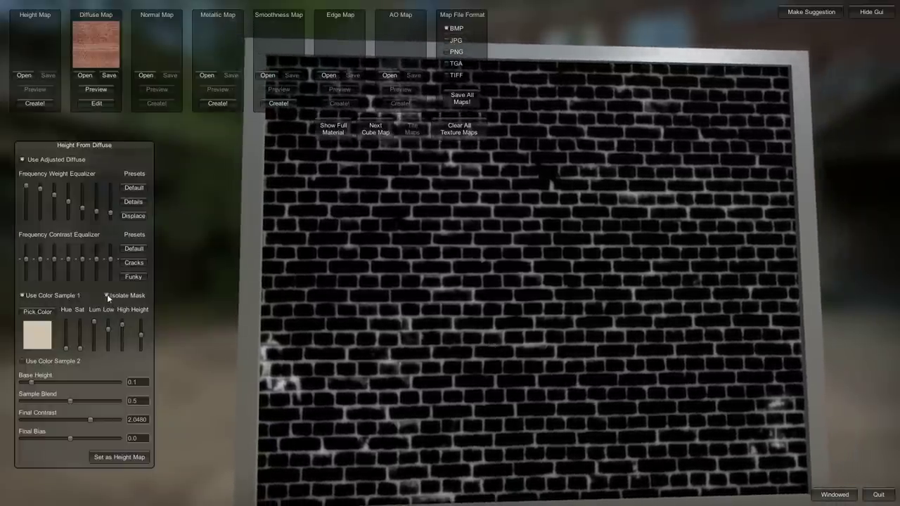
{"action": "left_click", "coordinate": [107, 295]}
{"action": "left_click_drag", "start_coordinate": [140, 334], "coordinate": [139, 348]}
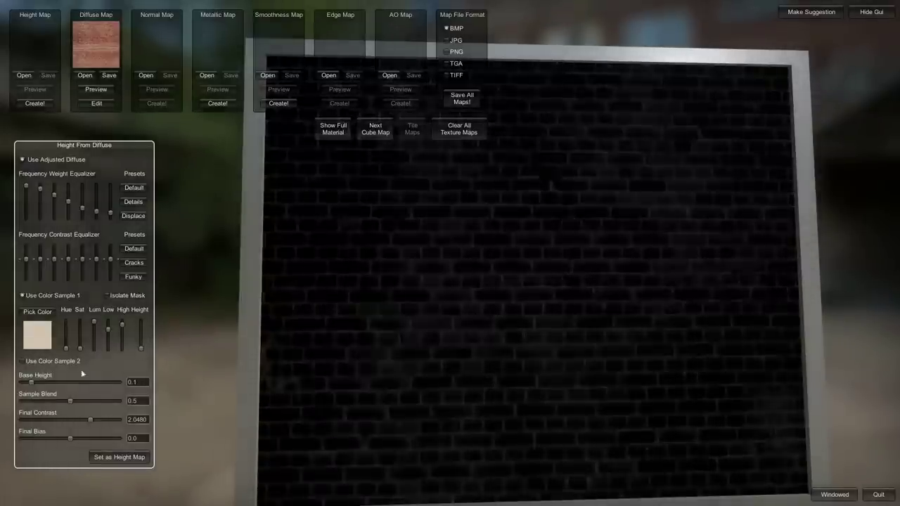
{"action": "left_click_drag", "start_coordinate": [31, 382], "coordinate": [73, 382]}
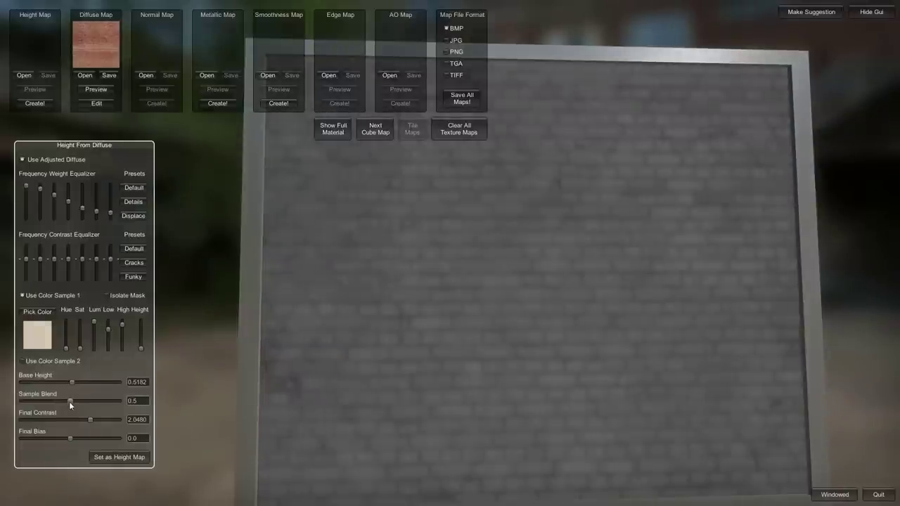
{"action": "left_click_drag", "start_coordinate": [70, 400], "coordinate": [141, 395]}
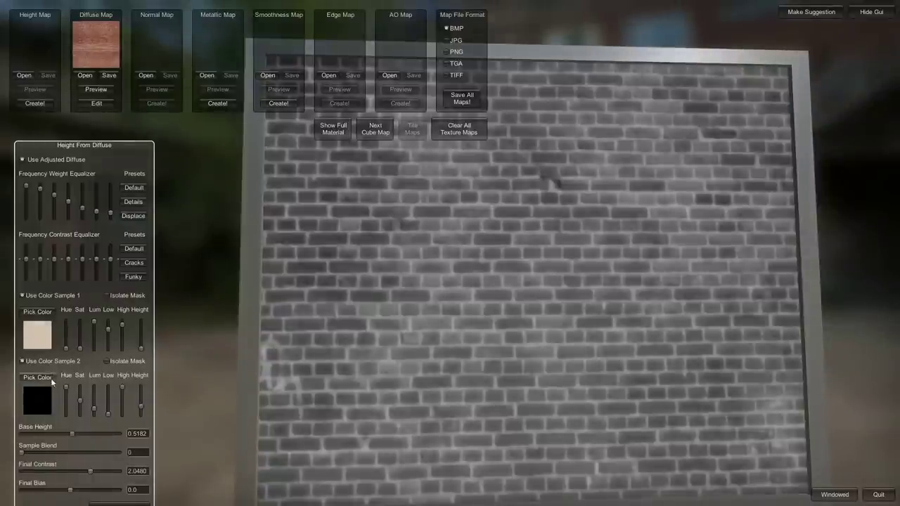
Pick dark brick red as Color Sample 2, blend to about 0.89, max its High Height, Final Contrast 1.3269.
{"action": "left_click", "coordinate": [49, 379]}
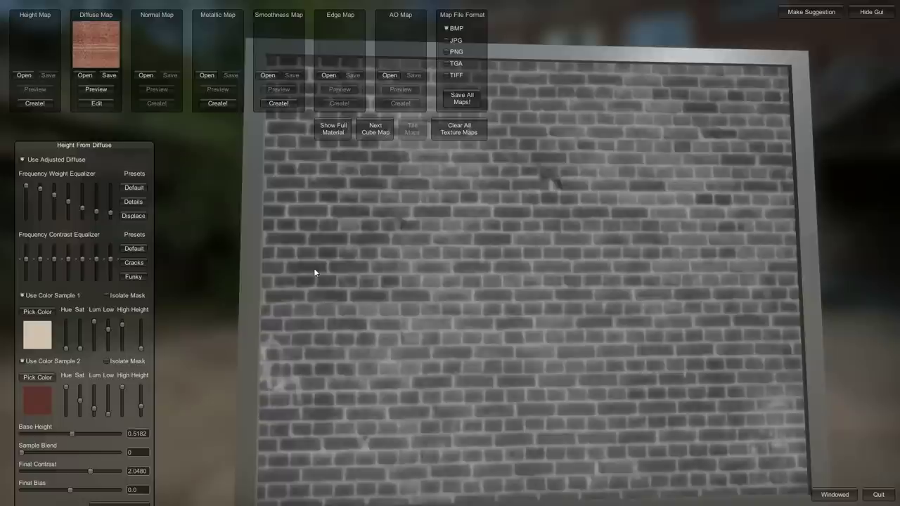
{"action": "left_click", "coordinate": [107, 361]}
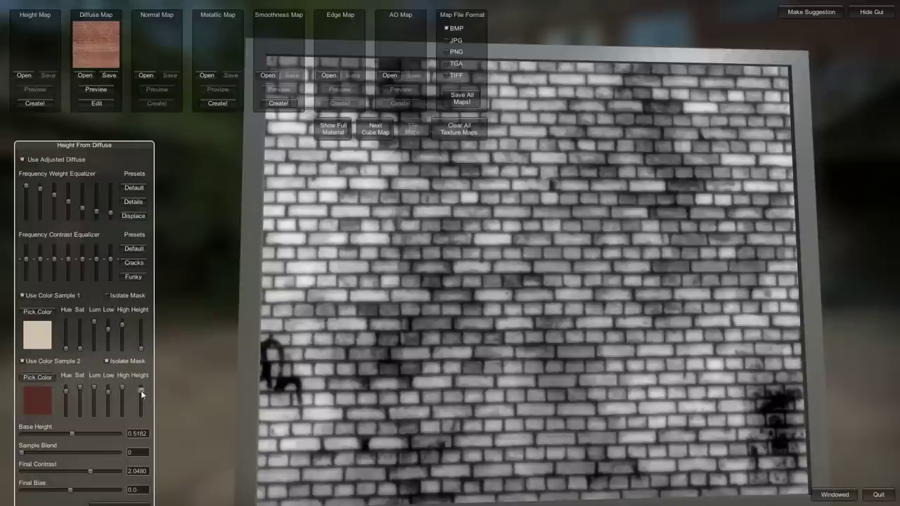
{"action": "left_click", "coordinate": [106, 361]}
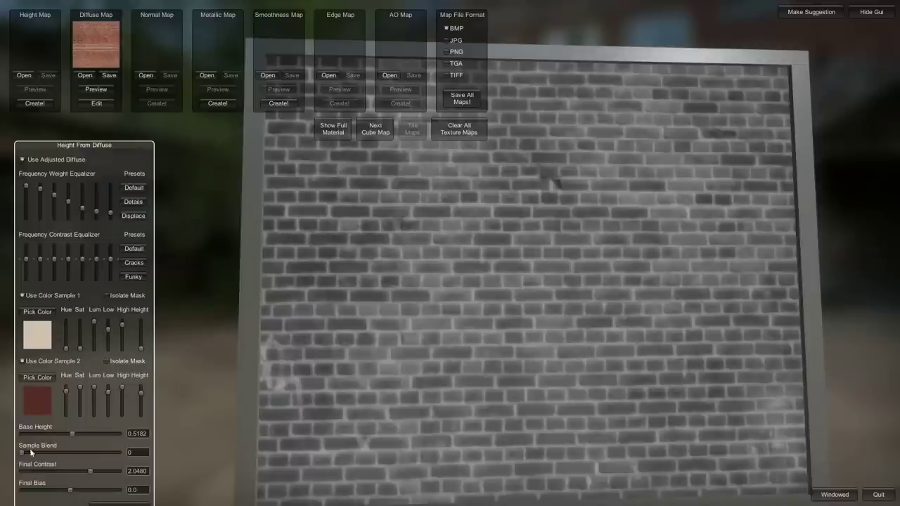
{"action": "left_click_drag", "start_coordinate": [31, 452], "coordinate": [134, 456]}
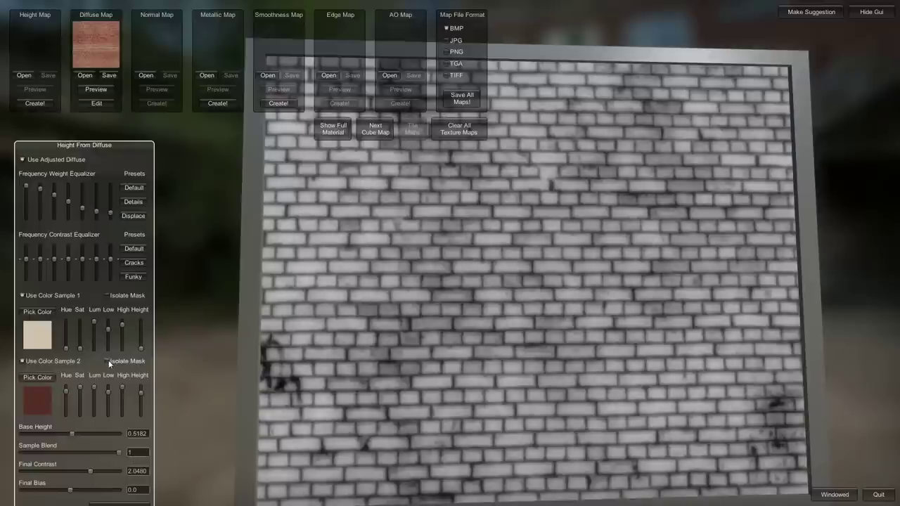
{"action": "left_click_drag", "start_coordinate": [140, 395], "coordinate": [144, 380]}
{"action": "left_click_drag", "start_coordinate": [88, 421], "coordinate": [94, 401]}
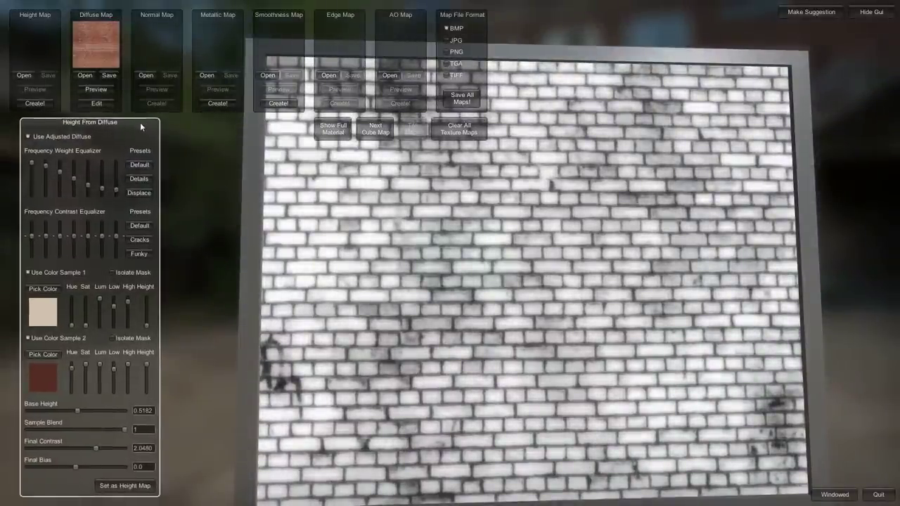
{"action": "left_click_drag", "start_coordinate": [94, 452], "coordinate": [64, 469]}
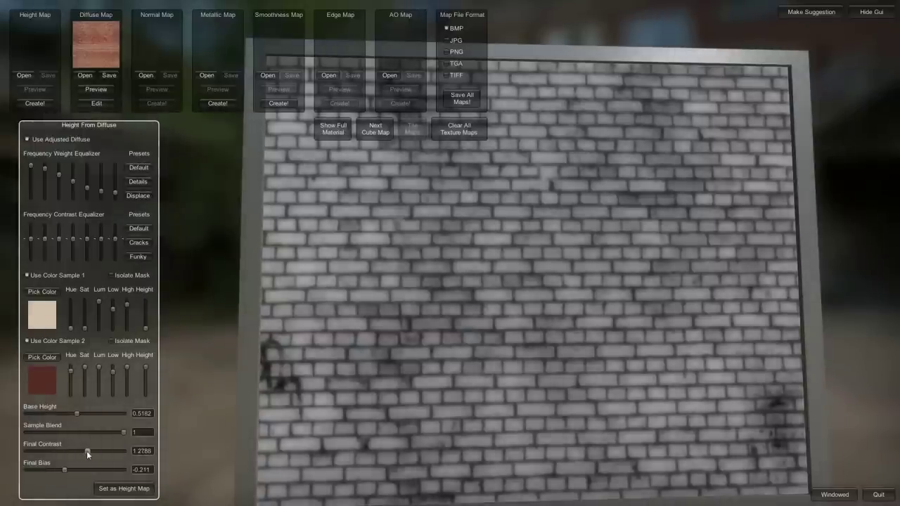
{"action": "left_click_drag", "start_coordinate": [86, 451], "coordinate": [89, 452]}
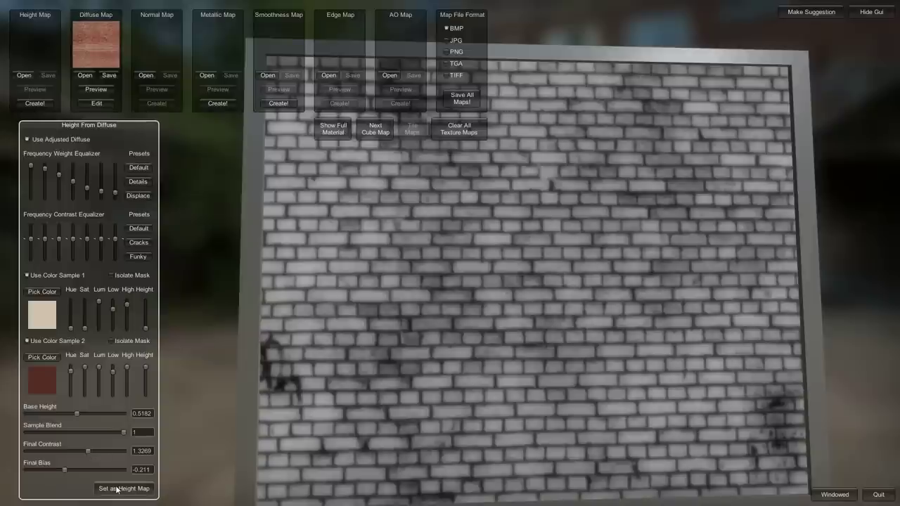
Store the height map, preview the full material, and return to the height-from-diffuse settings.
{"action": "left_click", "coordinate": [118, 488]}
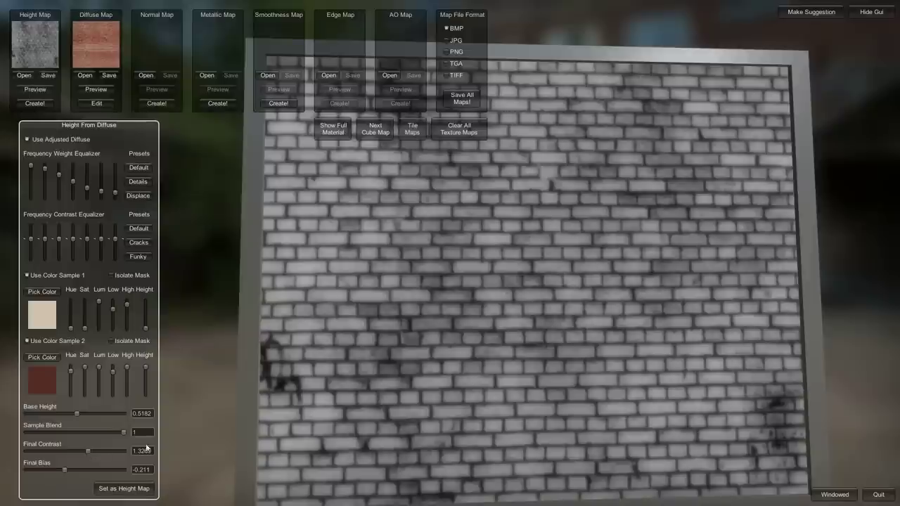
{"action": "left_click", "coordinate": [341, 127]}
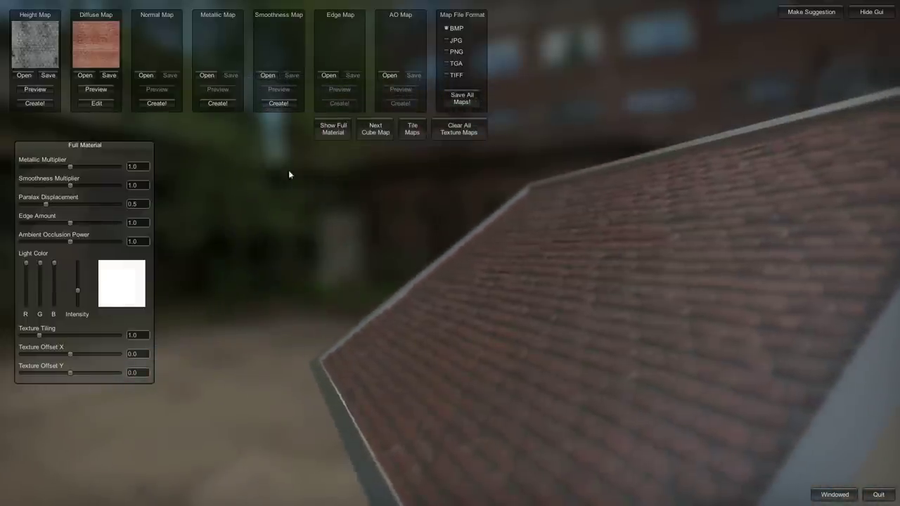
{"action": "left_click", "coordinate": [37, 103]}
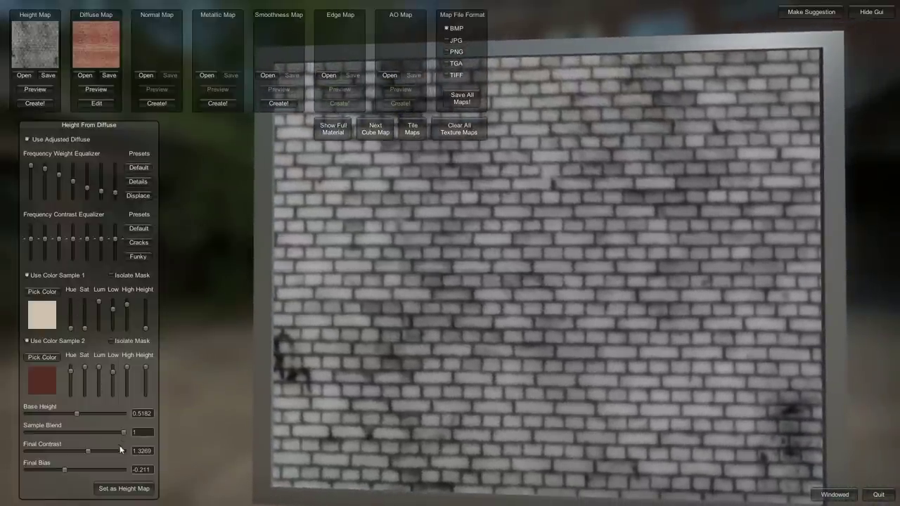
Set Sample Blend about 0.80, Final Contrast 1.0384, lower frequency bands two to four, and store the height.
{"action": "left_click_drag", "start_coordinate": [123, 432], "coordinate": [106, 433]}
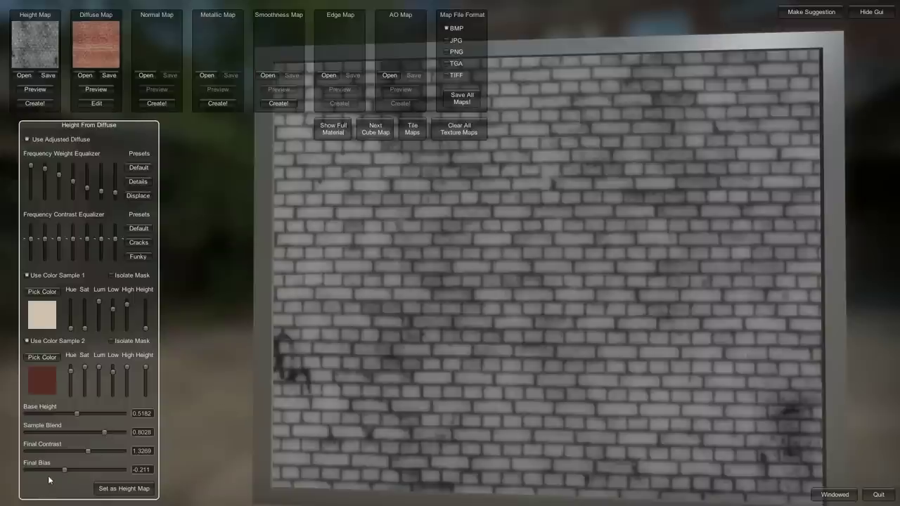
{"action": "left_click_drag", "start_coordinate": [89, 450], "coordinate": [93, 450]}
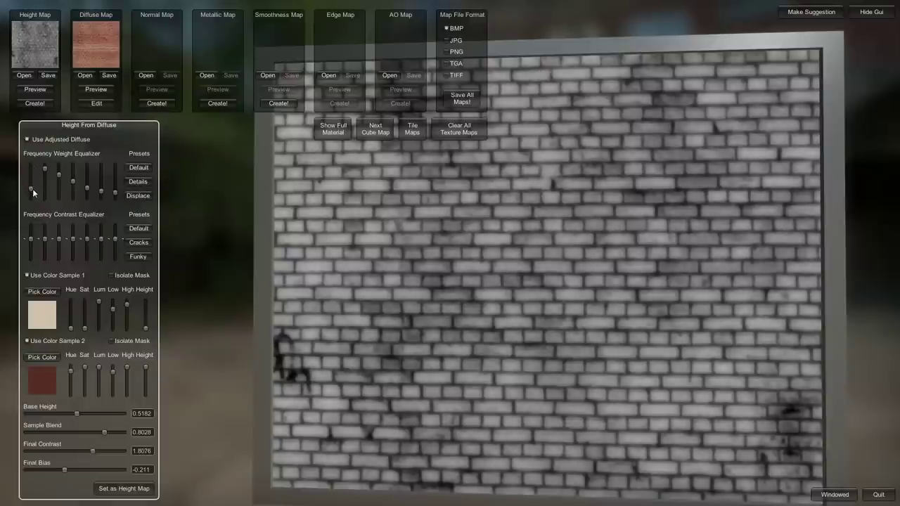
{"action": "left_click_drag", "start_coordinate": [46, 170], "coordinate": [102, 183]}
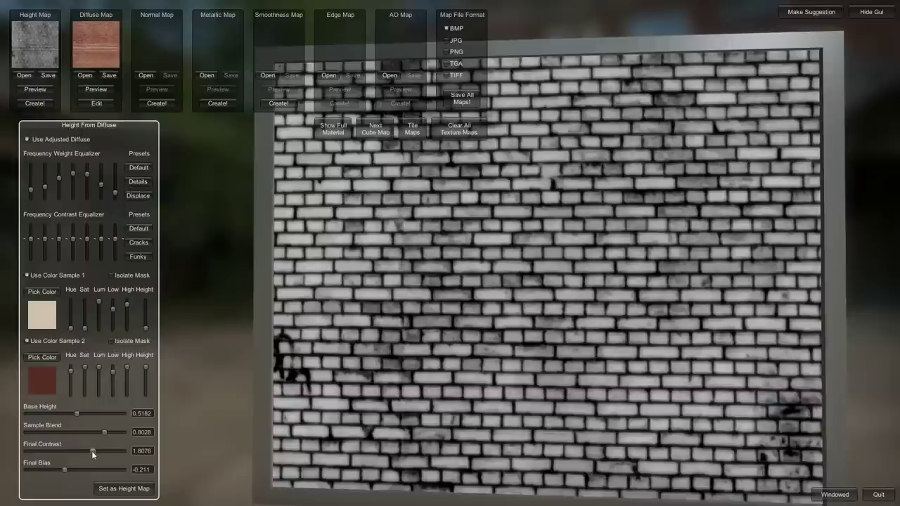
{"action": "left_click_drag", "start_coordinate": [91, 451], "coordinate": [84, 452]}
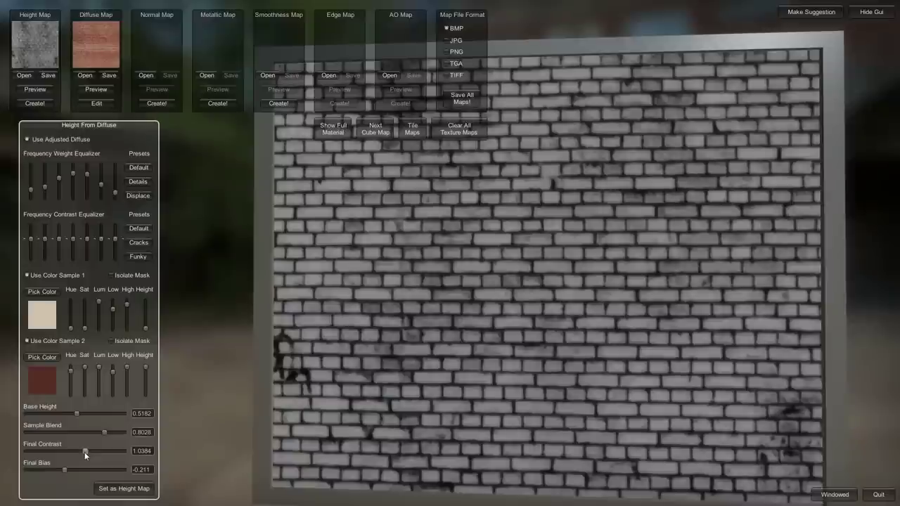
{"action": "left_click", "coordinate": [59, 189]}
{"action": "left_click", "coordinate": [47, 190]}
{"action": "left_click_drag", "start_coordinate": [73, 177], "coordinate": [105, 174]}
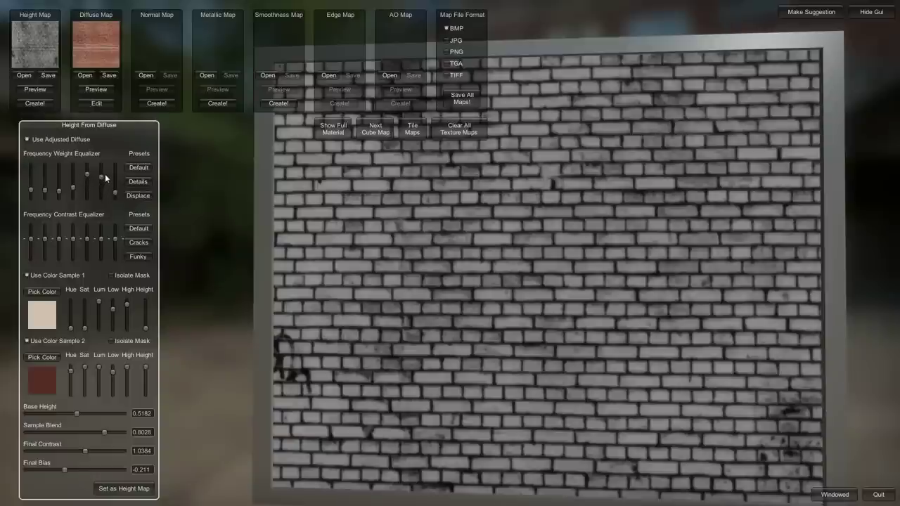
{"action": "left_click_drag", "start_coordinate": [388, 271], "coordinate": [305, 288]}
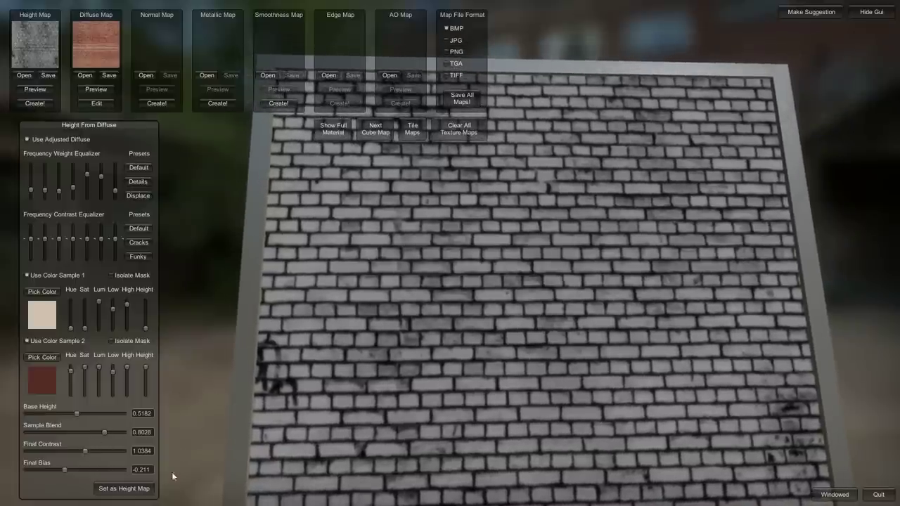
{"action": "left_click", "coordinate": [132, 488]}
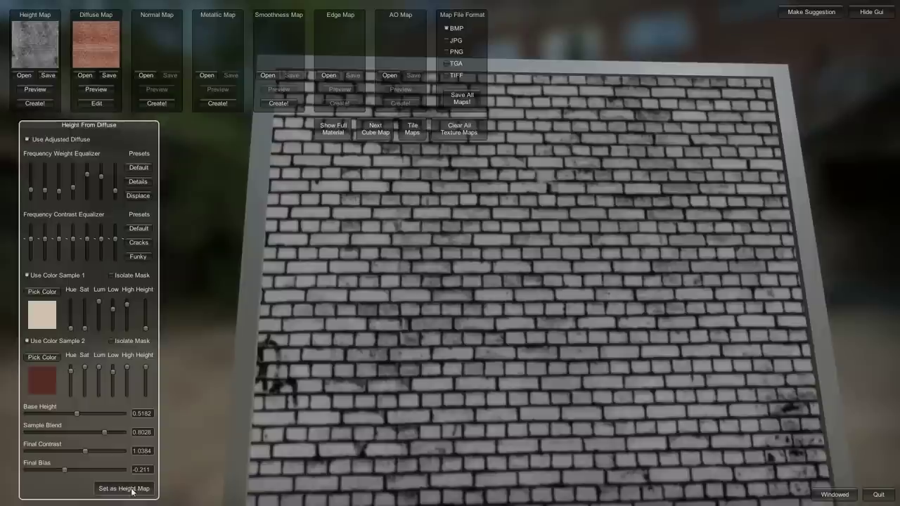
Preview the full material with Texture Tiling 0.4346 and Parallax Displacement 0.25, orbiting to check.
{"action": "left_click", "coordinate": [333, 129]}
{"action": "left_click_drag", "start_coordinate": [499, 295], "coordinate": [331, 260]}
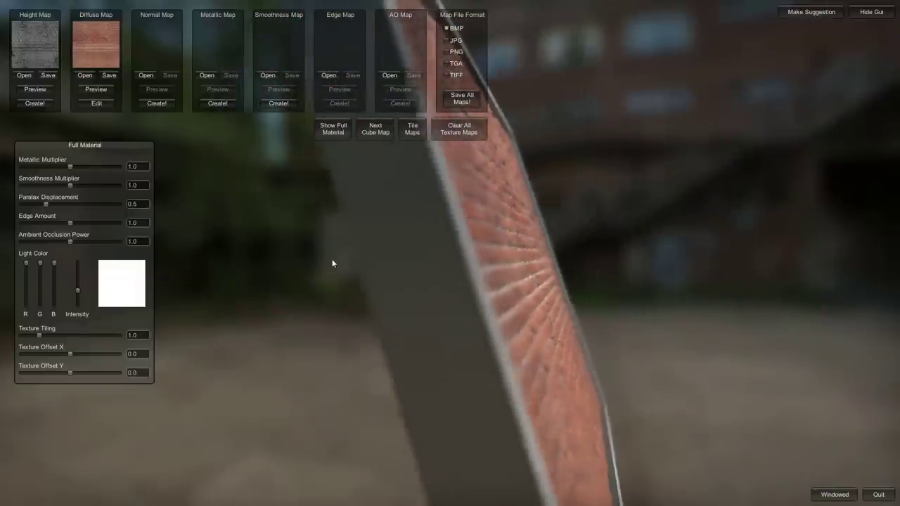
{"action": "left_click_drag", "start_coordinate": [534, 295], "coordinate": [514, 307]}
{"action": "left_click_drag", "start_coordinate": [38, 335], "coordinate": [28, 336]}
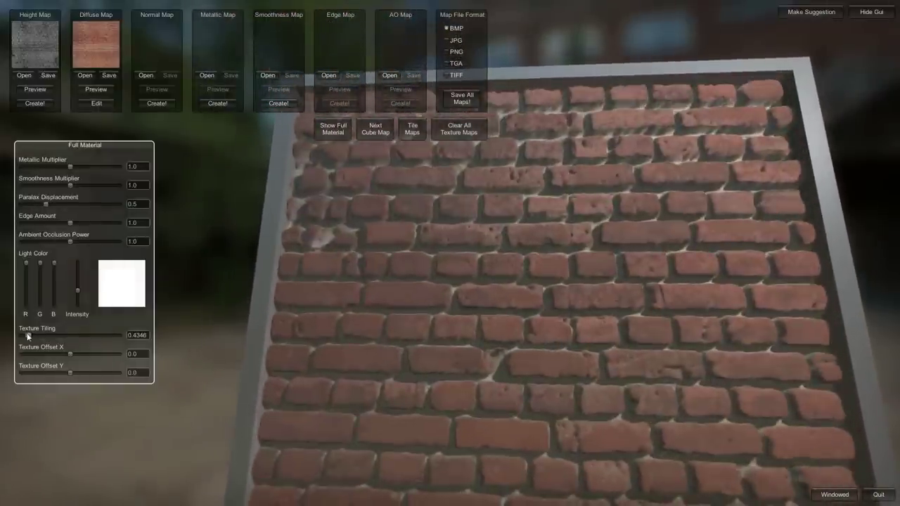
{"action": "left_click_drag", "start_coordinate": [422, 350], "coordinate": [486, 304]}
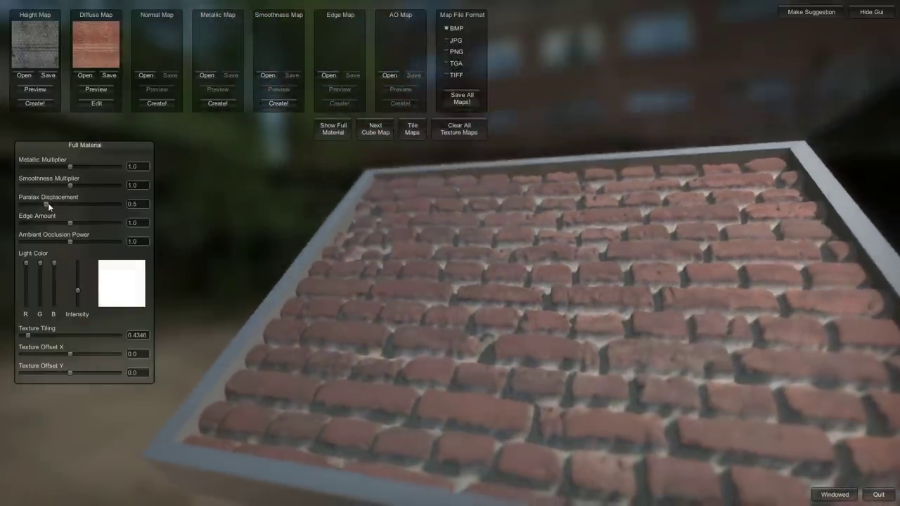
{"action": "left_click_drag", "start_coordinate": [47, 204], "coordinate": [41, 204]}
{"action": "left_click_drag", "start_coordinate": [366, 331], "coordinate": [190, 243]}
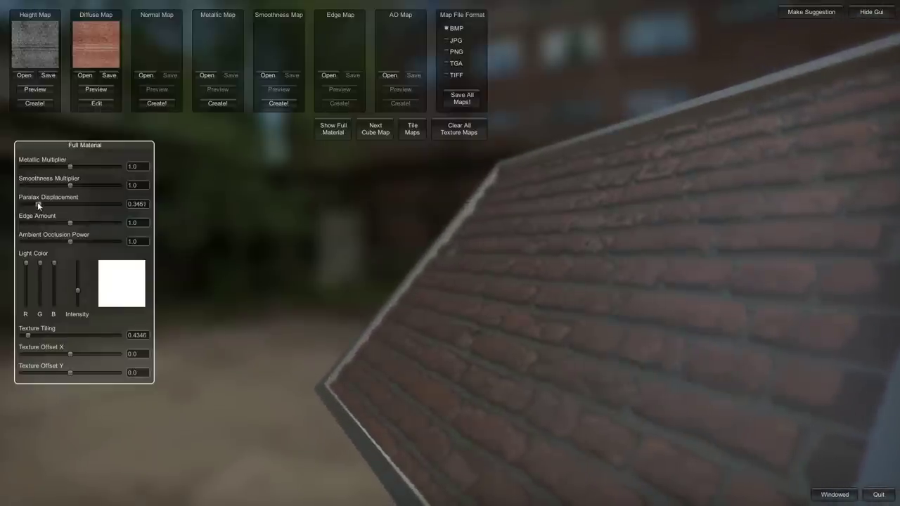
{"action": "left_click_drag", "start_coordinate": [37, 203], "coordinate": [34, 204]}
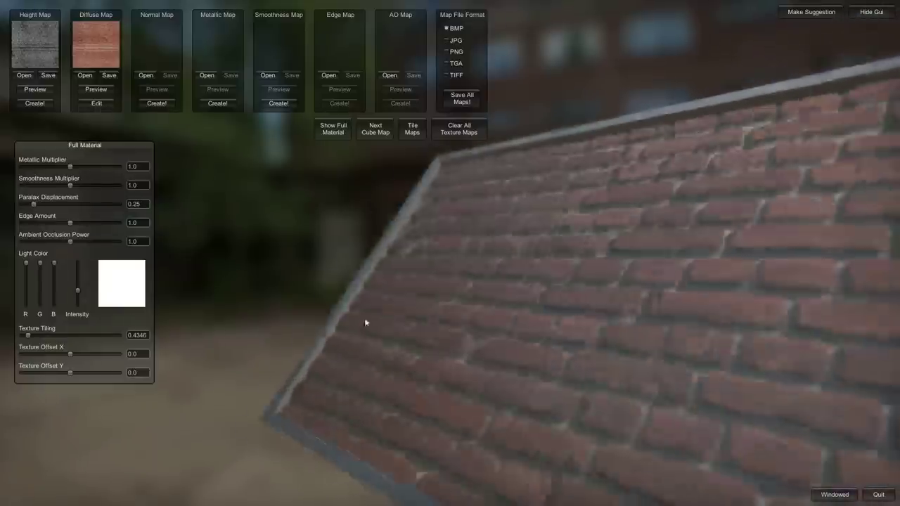
{"action": "left_click_drag", "start_coordinate": [366, 322], "coordinate": [413, 374]}
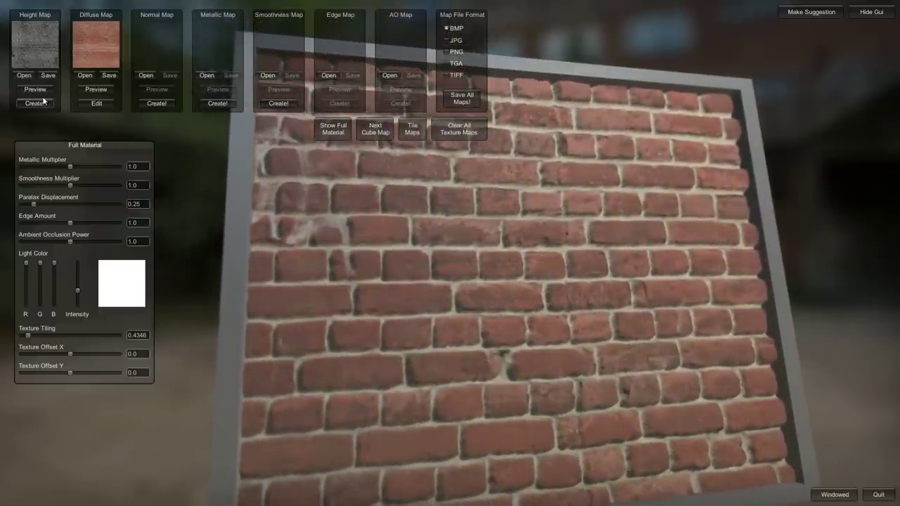
Generate a normal map with the Crisp preset and lowered fifth and sixth bands, and store it.
{"action": "left_click", "coordinate": [158, 103]}
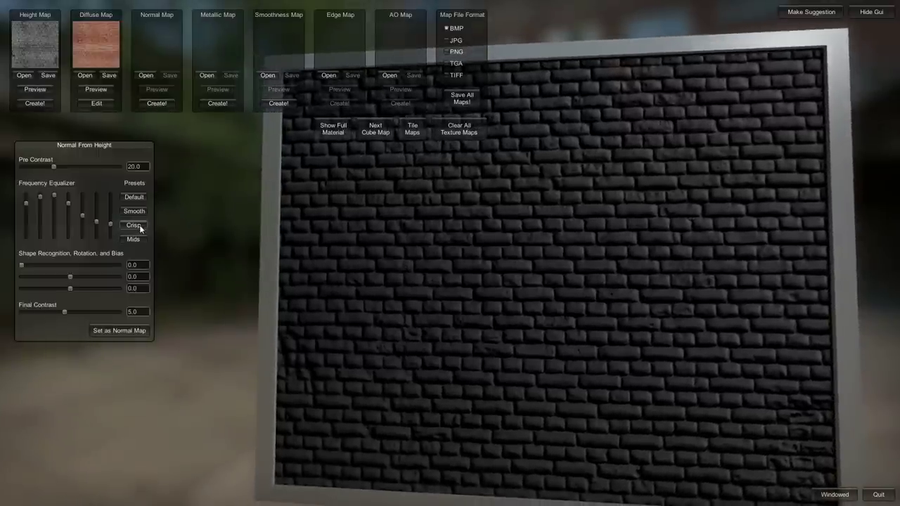
{"action": "left_click", "coordinate": [140, 229]}
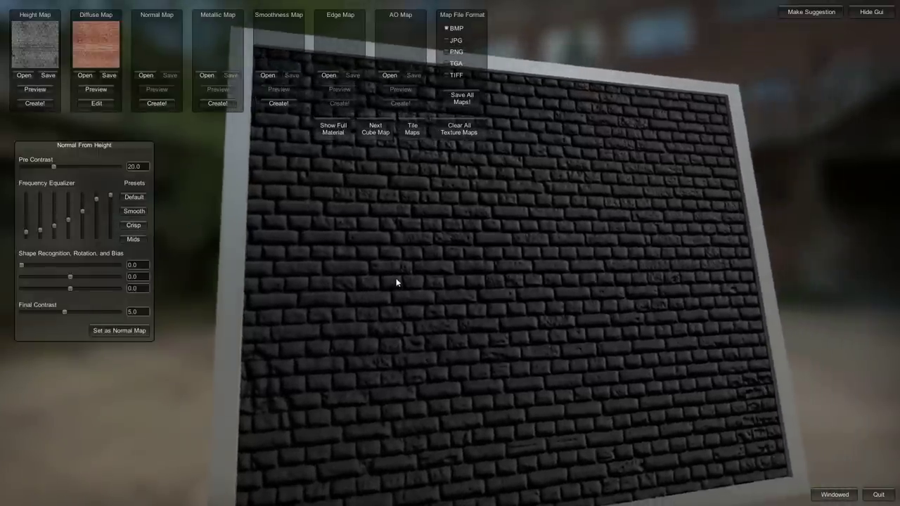
{"action": "left_click_drag", "start_coordinate": [96, 199], "coordinate": [54, 232]}
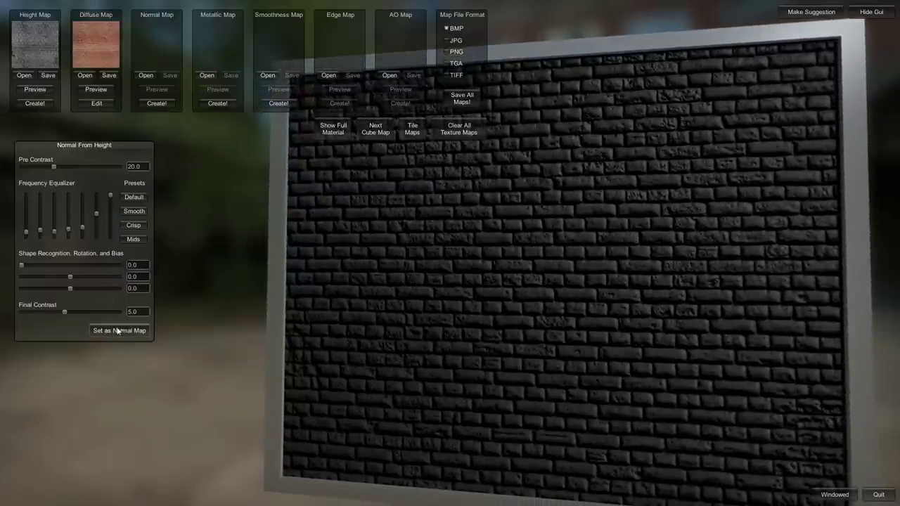
{"action": "left_click", "coordinate": [117, 331]}
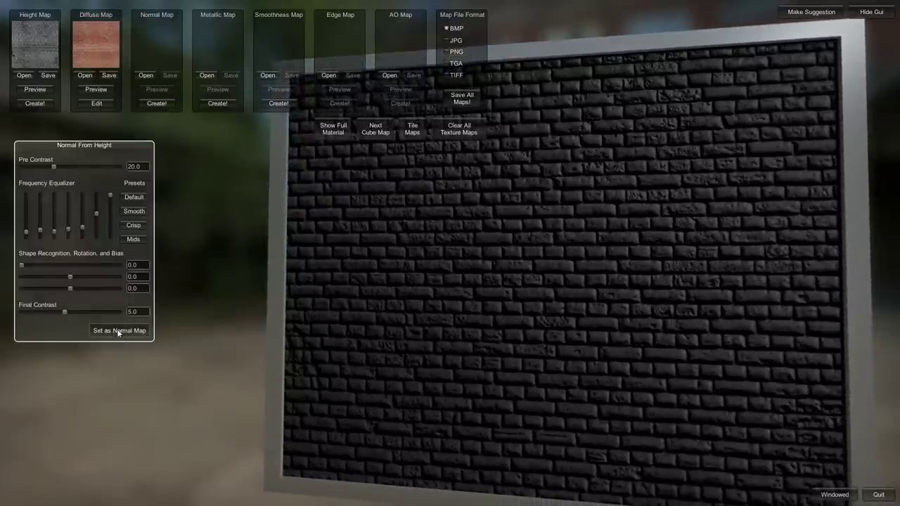
Show the full brick material preview on the plane.
{"action": "left_click", "coordinate": [335, 131]}
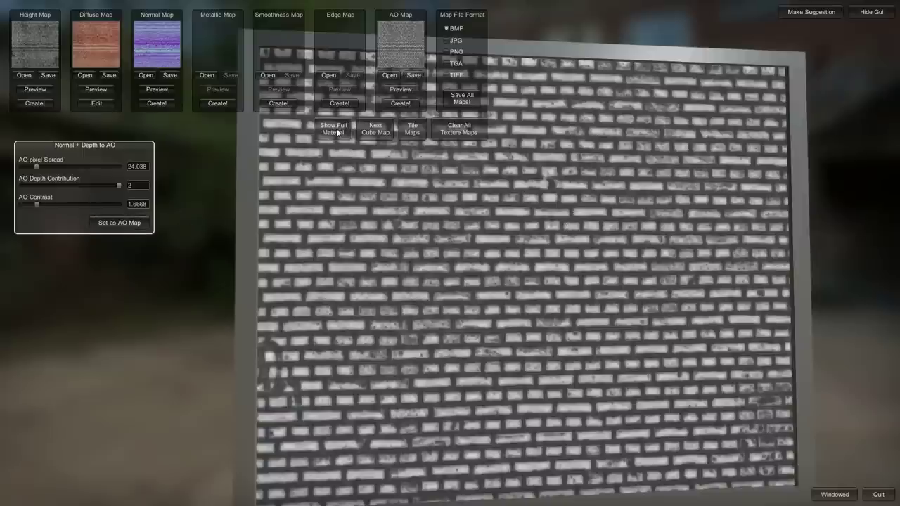
{"action": "left_click", "coordinate": [337, 128]}
Lower the crevice amount to 0.4230 with edge amount 0.2019, then store it as the edge map.
{"action": "mouse_move", "coordinate": [400, 223]}
{"action": "left_mouse_down"}
{"action": "mouse_move", "coordinate": [384, 148]}
{"action": "mouse_move", "coordinate": [496, 194]}
{"action": "mouse_move", "coordinate": [422, 235]}
{"action": "mouse_move", "coordinate": [360, 218]}
{"action": "mouse_move", "coordinate": [454, 227]}
{"action": "mouse_move", "coordinate": [362, 215]}
{"action": "mouse_move", "coordinate": [397, 213]}
{"action": "mouse_move", "coordinate": [388, 215]}
{"action": "left_mouse_up"}
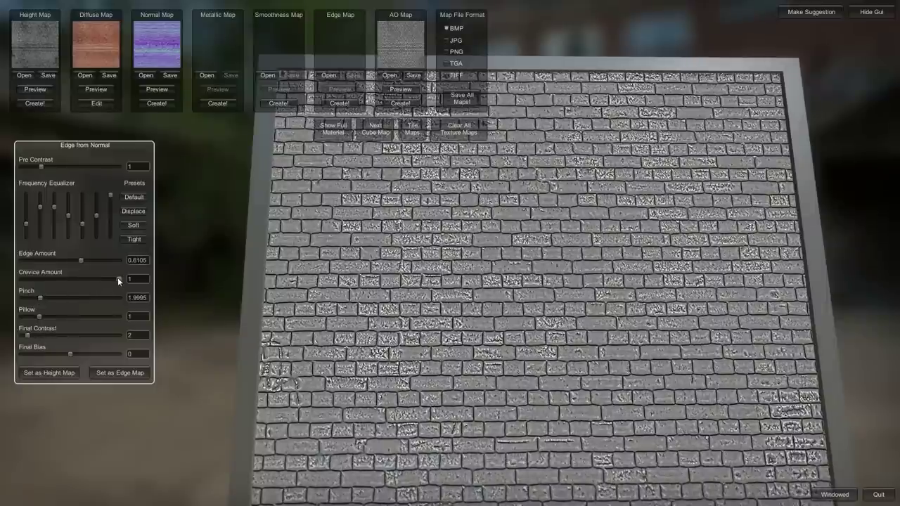
{"action": "left_click_drag", "start_coordinate": [117, 279], "coordinate": [42, 260]}
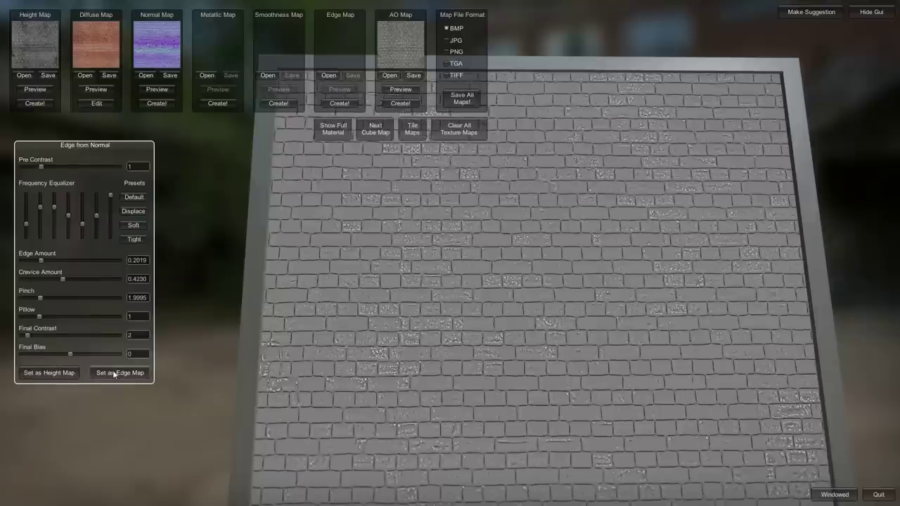
{"action": "left_click", "coordinate": [113, 373]}
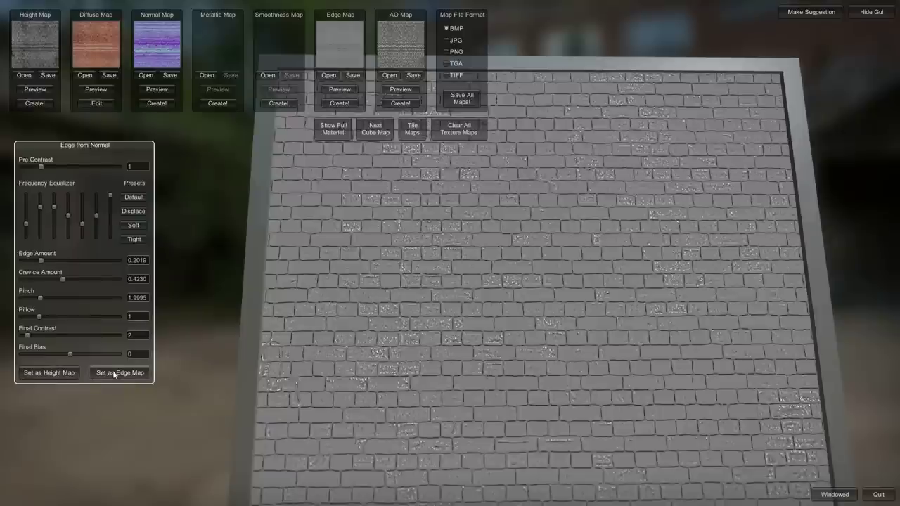
Start smoothness from diffuse with metal smoothness 0.5365, a beige mortar colour sample and blur size 1.
{"action": "left_click", "coordinate": [279, 104]}
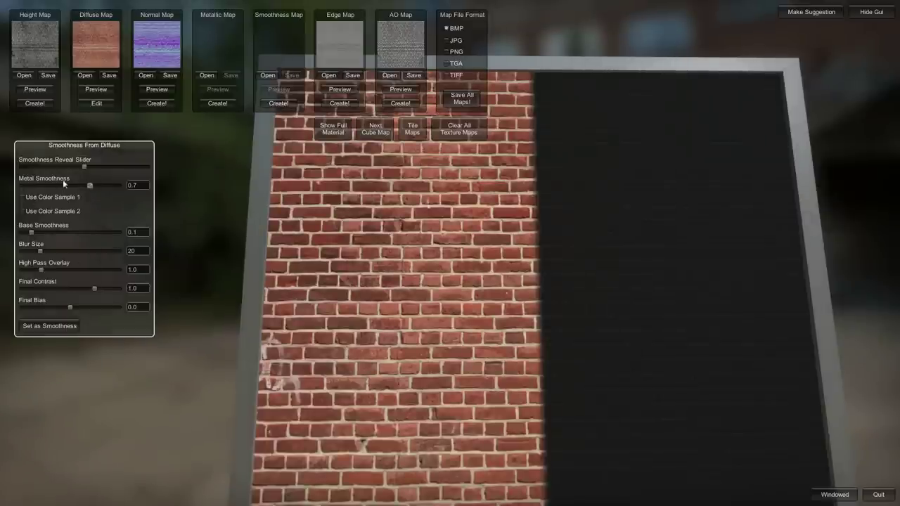
{"action": "left_click_drag", "start_coordinate": [106, 187], "coordinate": [71, 188]}
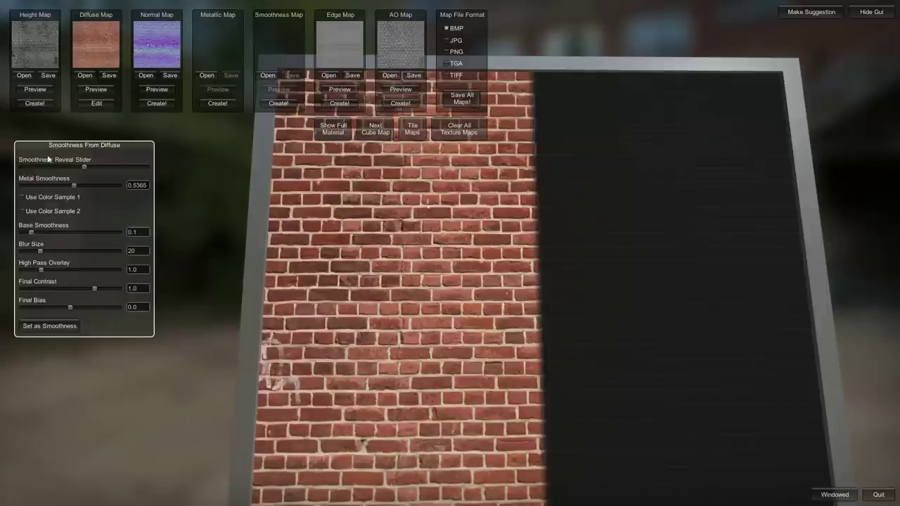
{"action": "left_click", "coordinate": [24, 198]}
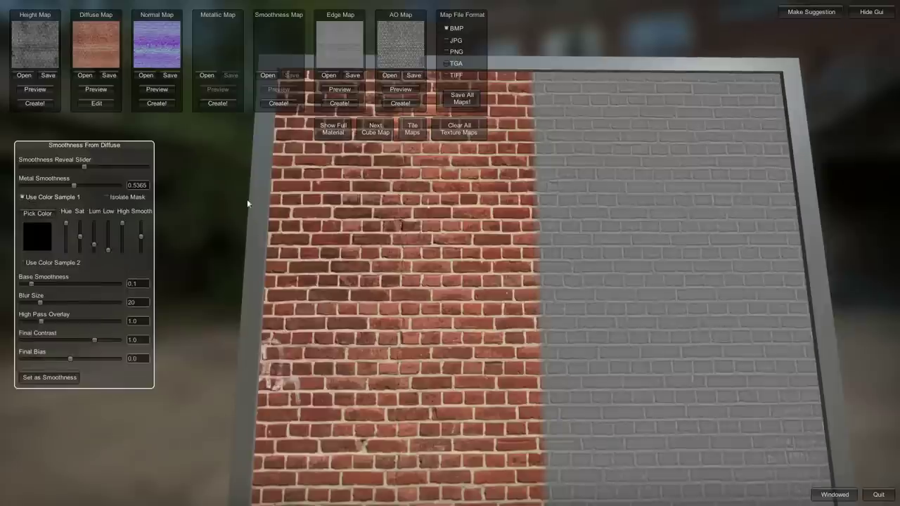
{"action": "left_click", "coordinate": [306, 170]}
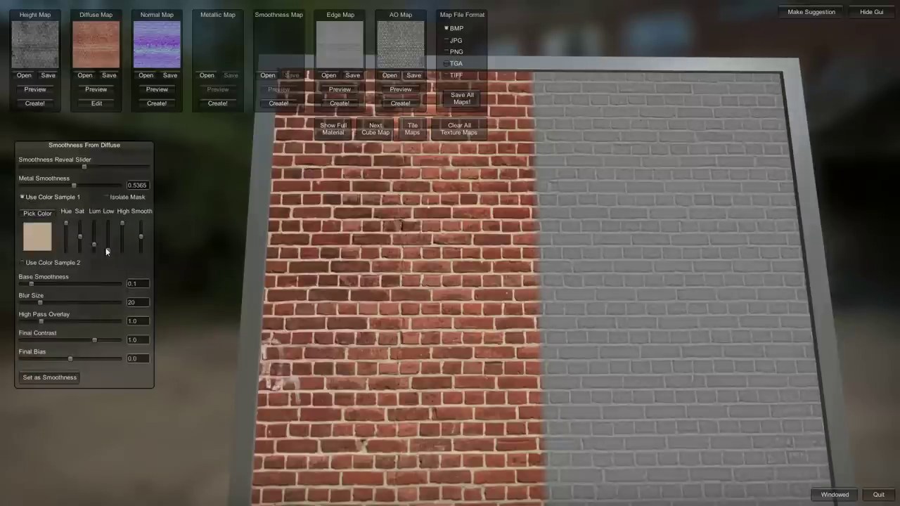
{"action": "left_click_drag", "start_coordinate": [107, 252], "coordinate": [108, 228]}
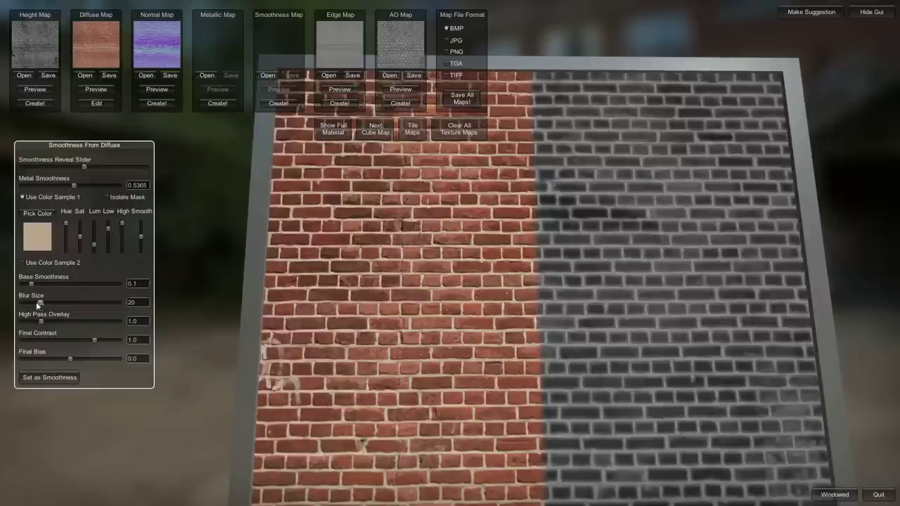
{"action": "left_click_drag", "start_coordinate": [35, 302], "coordinate": [21, 303]}
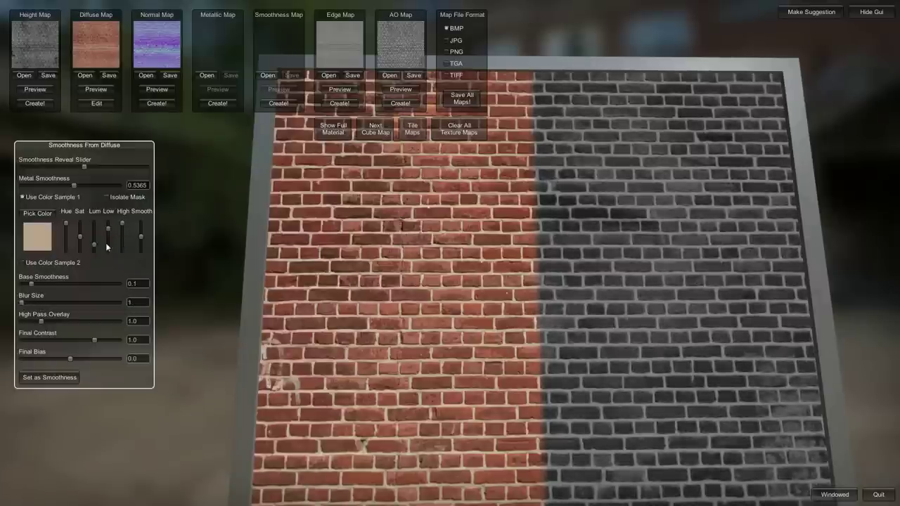
Refine the mortar sample's luminance and hue limits using its isolated mask, and set base smoothness to 0.1336.
{"action": "left_click", "coordinate": [106, 197]}
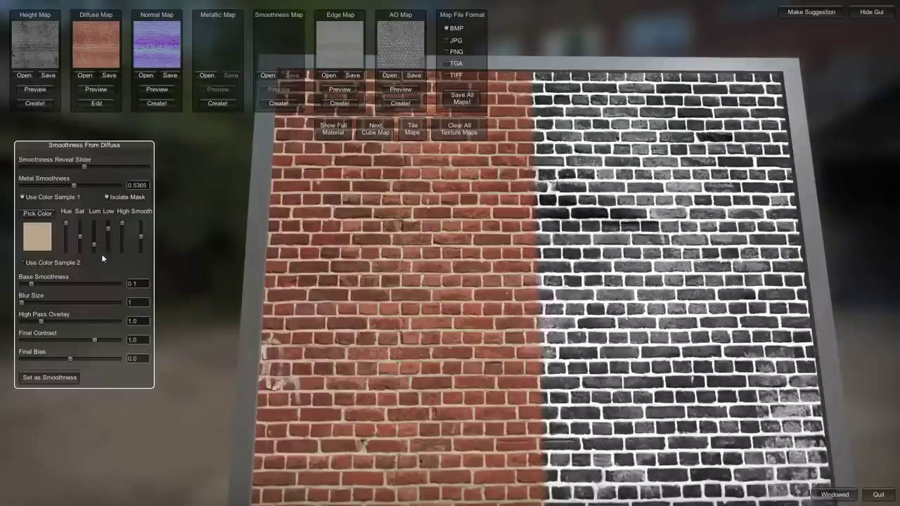
{"action": "left_click_drag", "start_coordinate": [106, 233], "coordinate": [109, 228]}
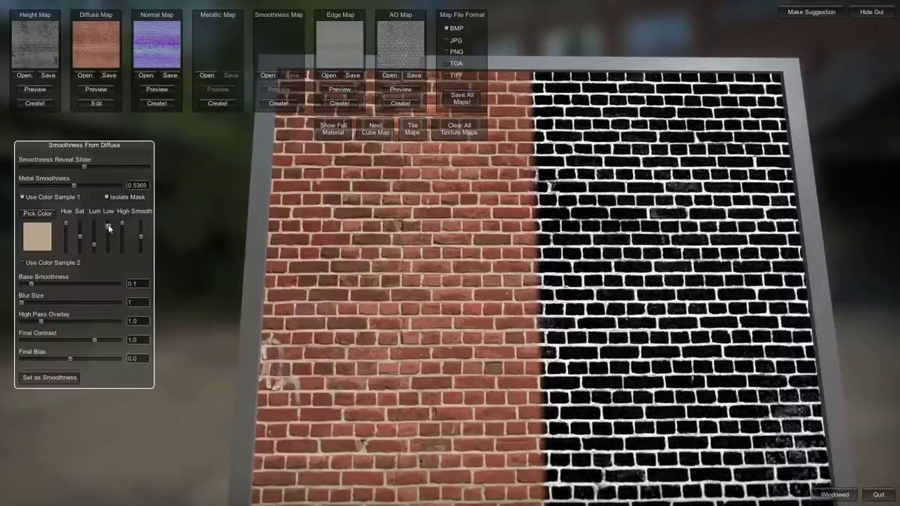
{"action": "left_click_drag", "start_coordinate": [66, 222], "coordinate": [63, 238]}
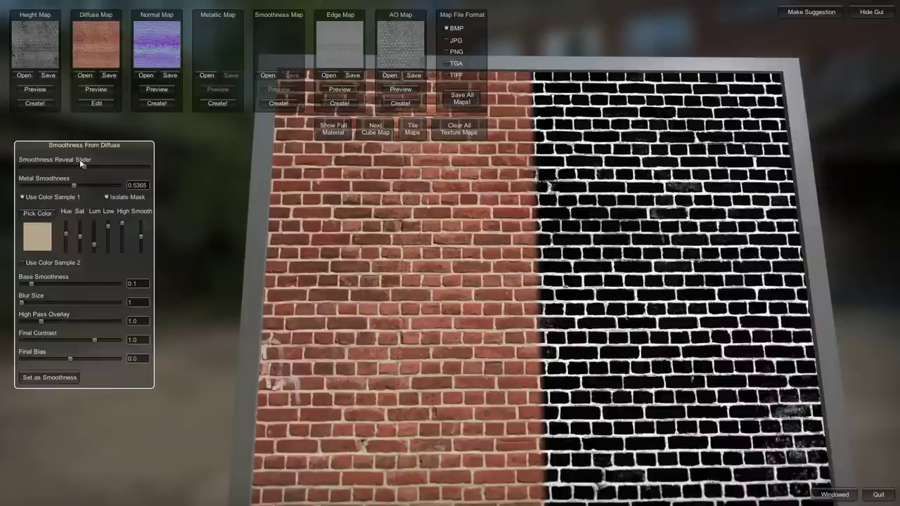
{"action": "left_click_drag", "start_coordinate": [85, 167], "coordinate": [21, 166]}
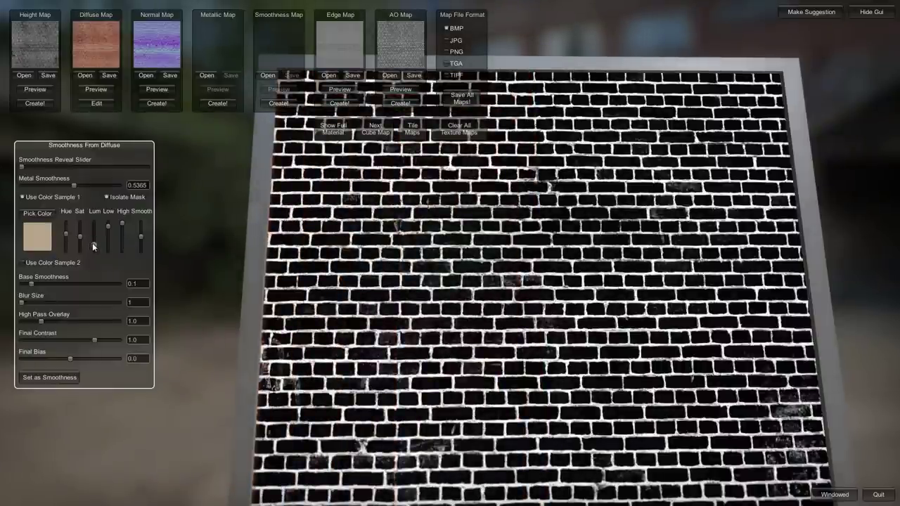
{"action": "left_click_drag", "start_coordinate": [94, 244], "coordinate": [79, 269]}
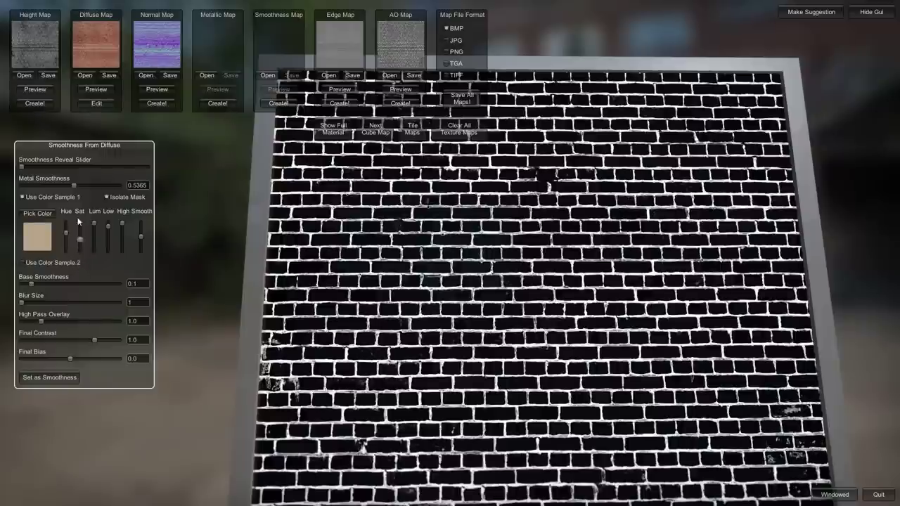
{"action": "right_click_drag", "start_coordinate": [492, 338], "coordinate": [484, 346]}
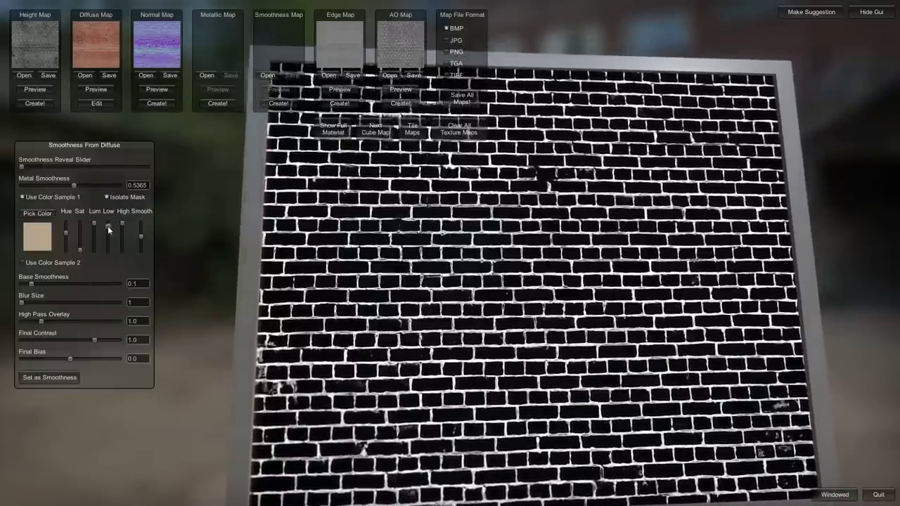
{"action": "left_click_drag", "start_coordinate": [107, 226], "coordinate": [107, 229]}
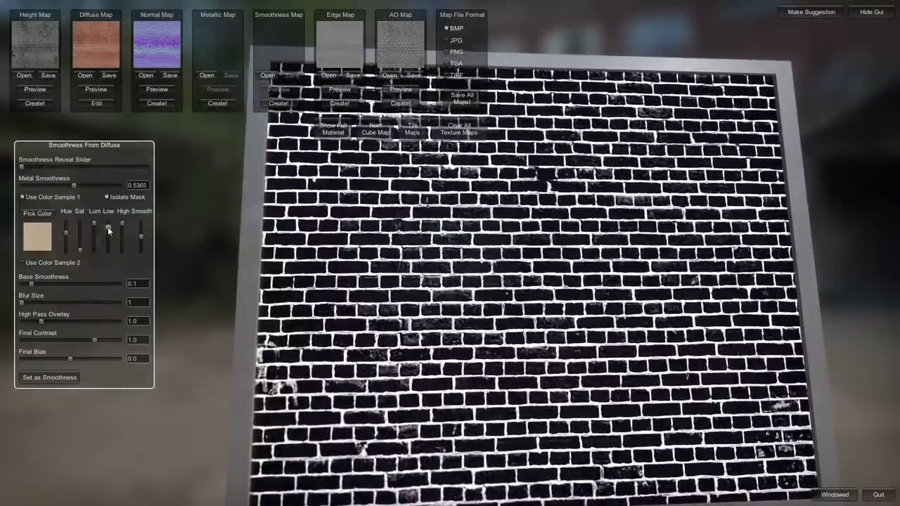
{"action": "mouse_move", "coordinate": [141, 247]}
{"action": "left_mouse_down"}
{"action": "mouse_move", "coordinate": [142, 240]}
{"action": "mouse_move", "coordinate": [143, 247]}
{"action": "left_mouse_up"}
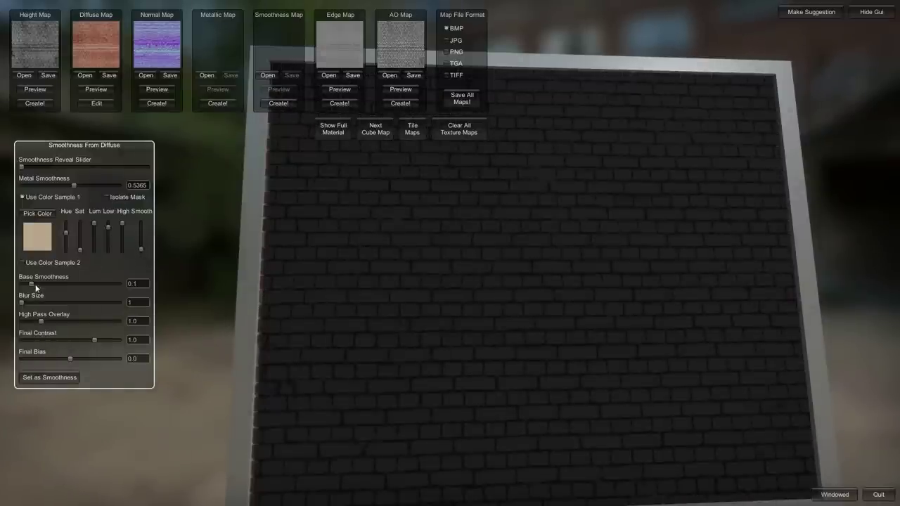
{"action": "left_click_drag", "start_coordinate": [33, 284], "coordinate": [37, 285]}
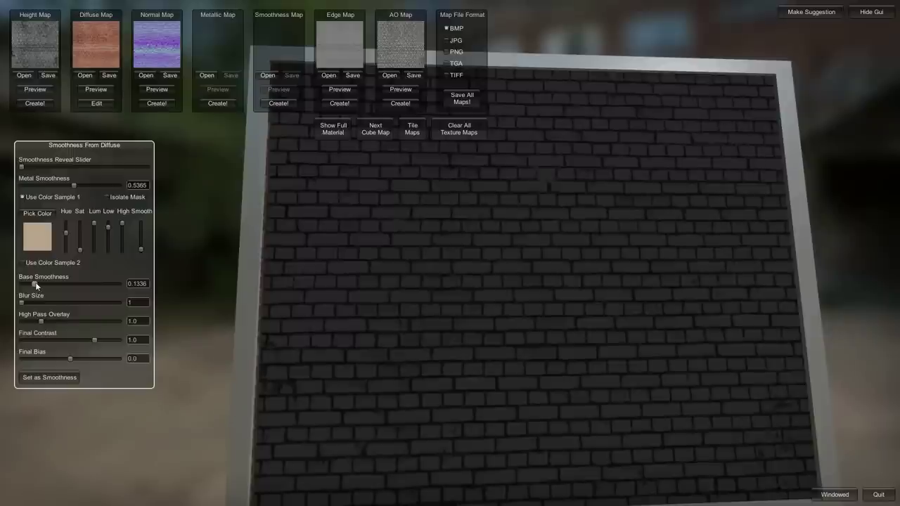
Add a second colour sample from the red brick and tune its luminance and hue range.
{"action": "left_click", "coordinate": [22, 263]}
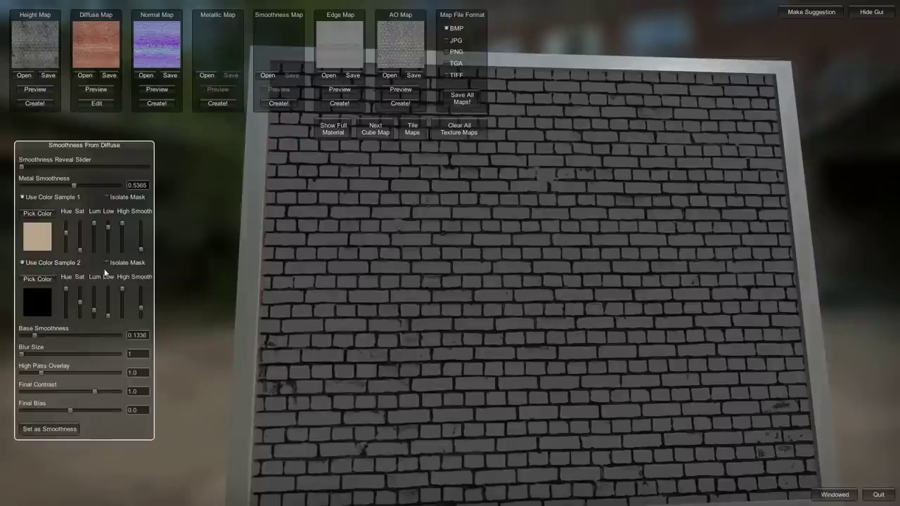
{"action": "left_click", "coordinate": [319, 240]}
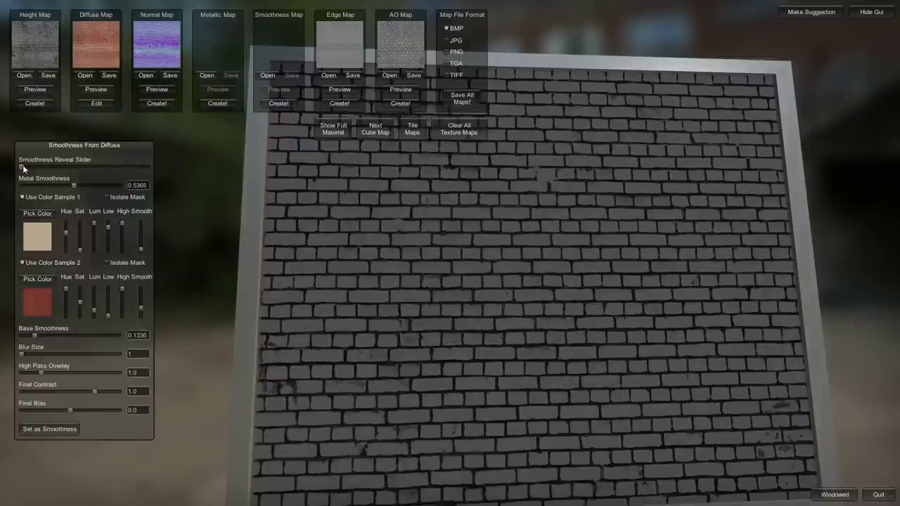
{"action": "left_click_drag", "start_coordinate": [24, 168], "coordinate": [72, 169]}
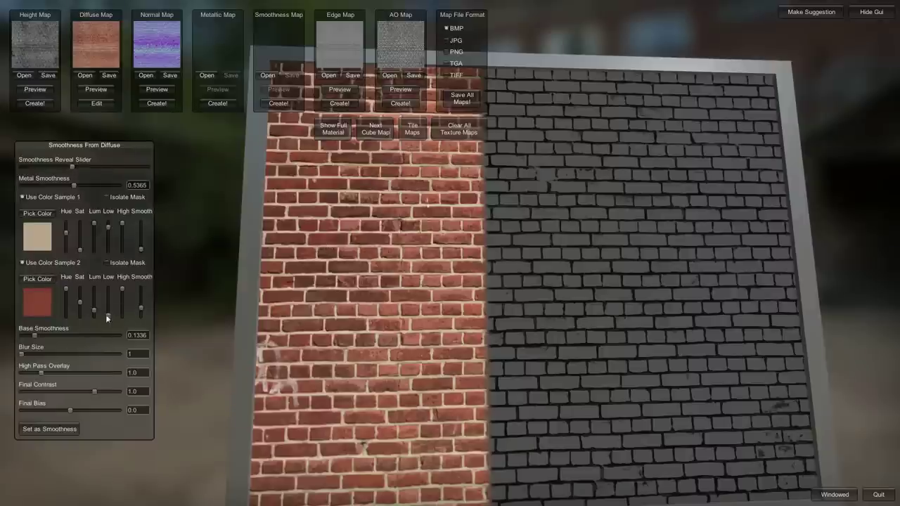
{"action": "left_click", "coordinate": [107, 263]}
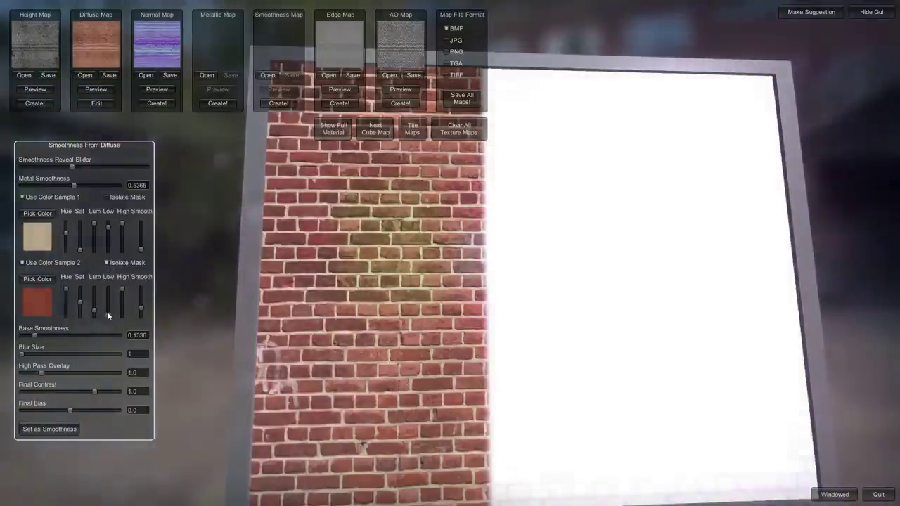
{"action": "left_click_drag", "start_coordinate": [107, 311], "coordinate": [109, 294]}
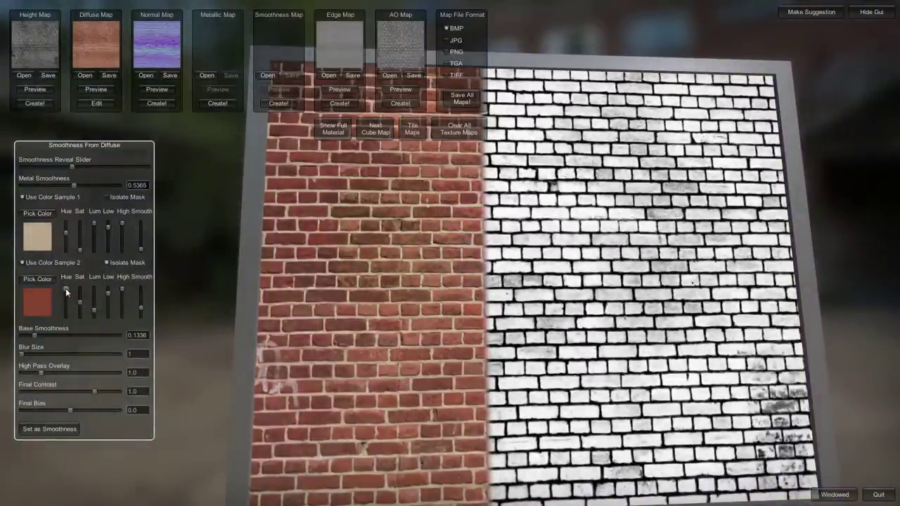
{"action": "left_click_drag", "start_coordinate": [65, 292], "coordinate": [107, 291]}
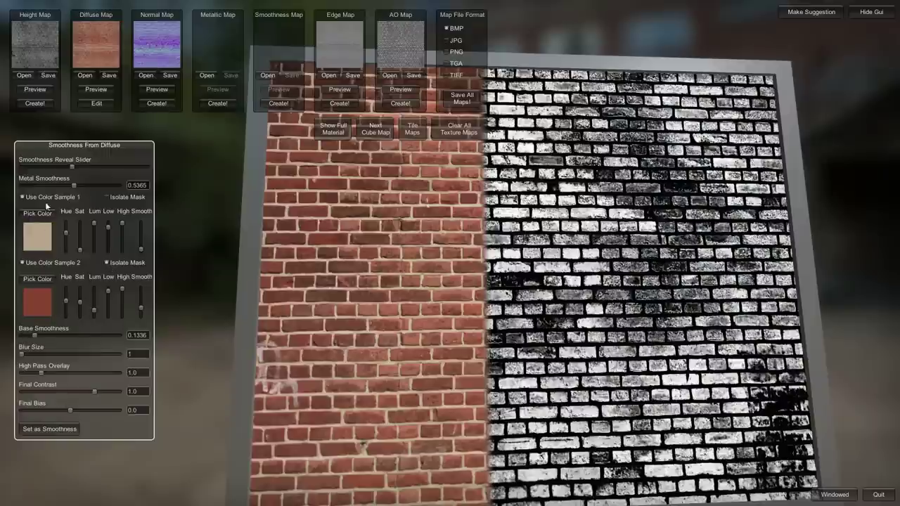
Darken the red brick sample's smoothness across the whole wall and store it as the smoothness map.
{"action": "mouse_move", "coordinate": [72, 167]}
{"action": "left_mouse_down"}
{"action": "mouse_move", "coordinate": [8, 172]}
{"action": "mouse_move", "coordinate": [69, 170]}
{"action": "left_mouse_up"}
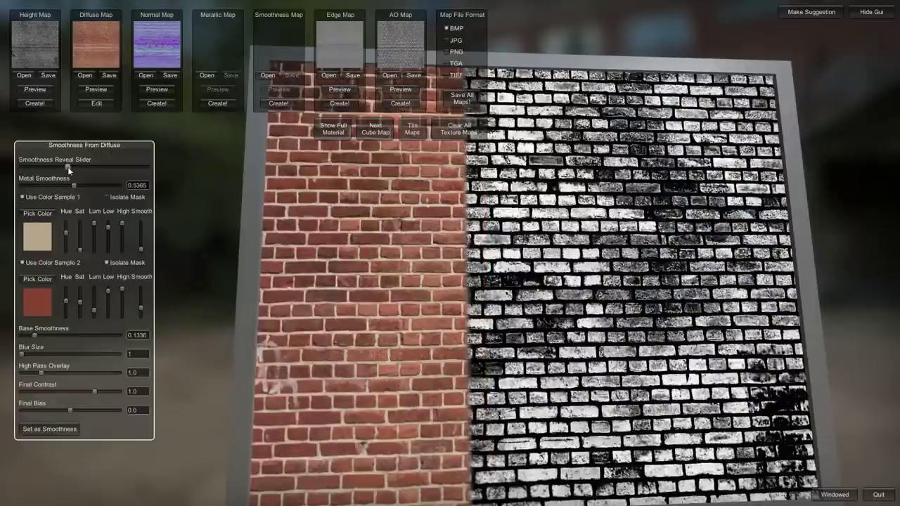
{"action": "left_click", "coordinate": [108, 263]}
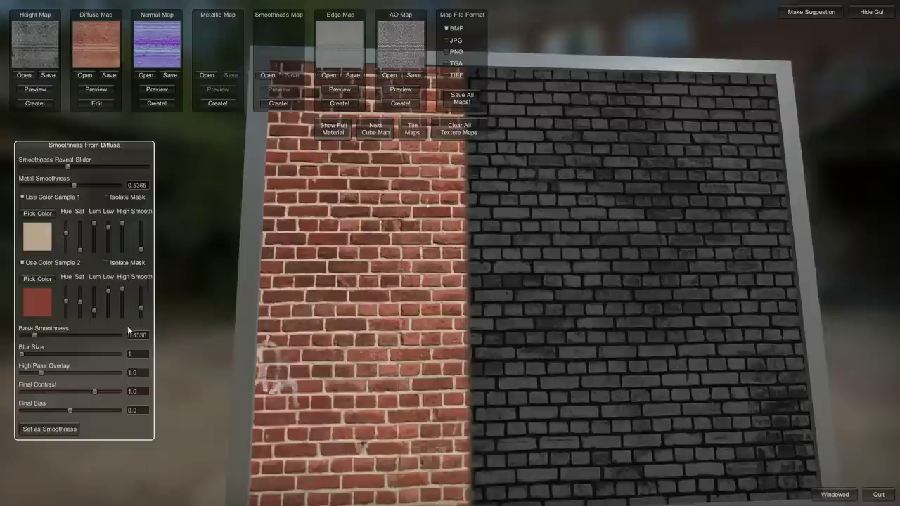
{"action": "mouse_move", "coordinate": [140, 310]}
{"action": "left_mouse_down"}
{"action": "mouse_move", "coordinate": [140, 319]}
{"action": "mouse_move", "coordinate": [141, 308]}
{"action": "left_mouse_up"}
{"action": "left_click_drag", "start_coordinate": [68, 168], "coordinate": [21, 168]}
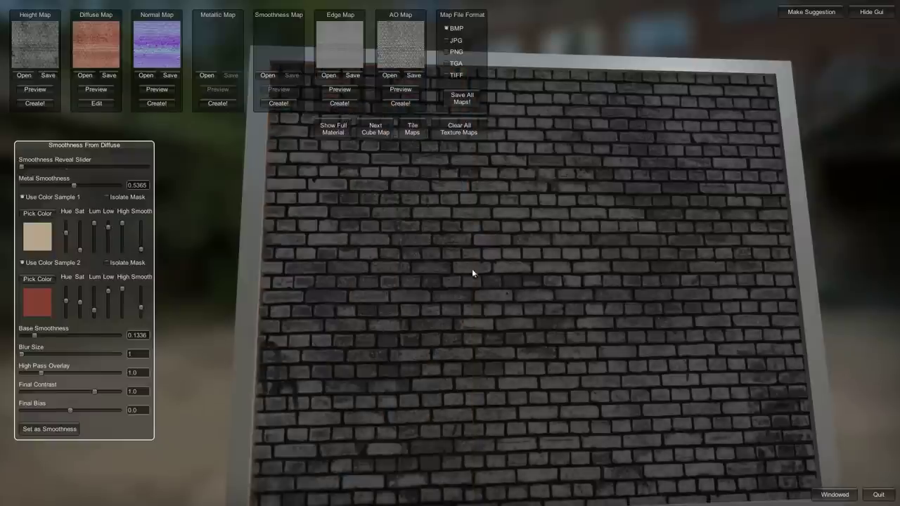
{"action": "left_click_drag", "start_coordinate": [472, 270], "coordinate": [527, 218]}
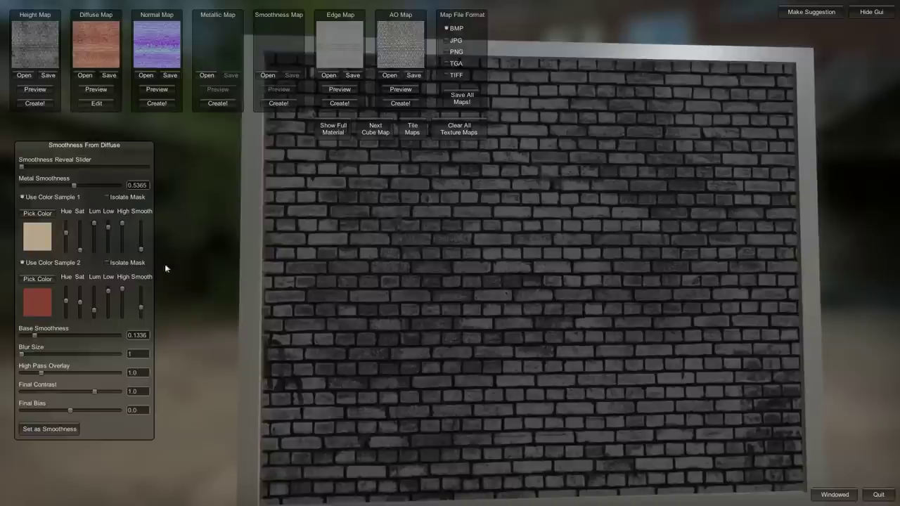
{"action": "left_click", "coordinate": [141, 250]}
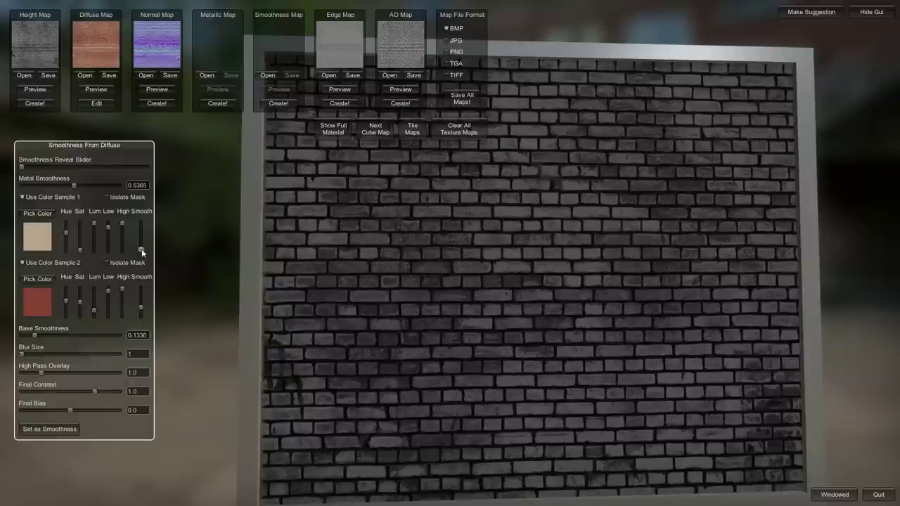
{"action": "left_click", "coordinate": [63, 430]}
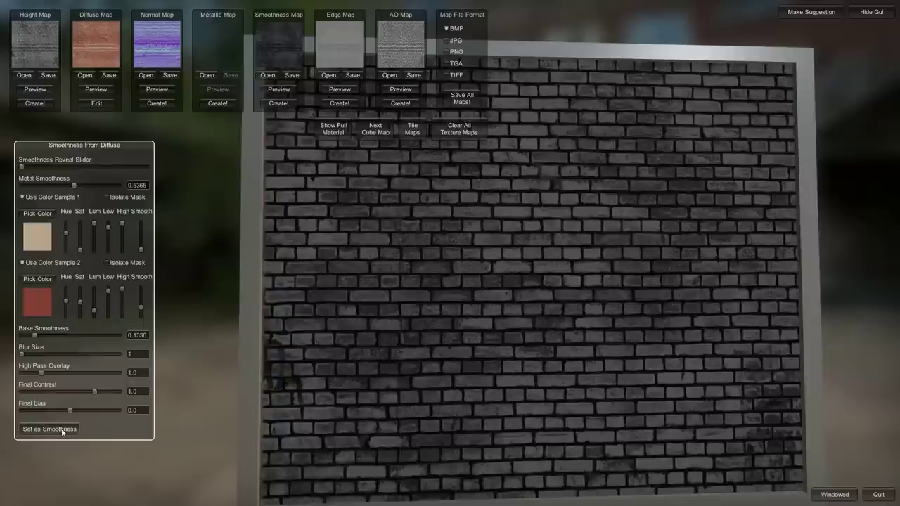
Show the full brick material and try different texture tiling values while inspecting the relief.
{"action": "left_click", "coordinate": [337, 134]}
{"action": "left_click_drag", "start_coordinate": [368, 227], "coordinate": [403, 263]}
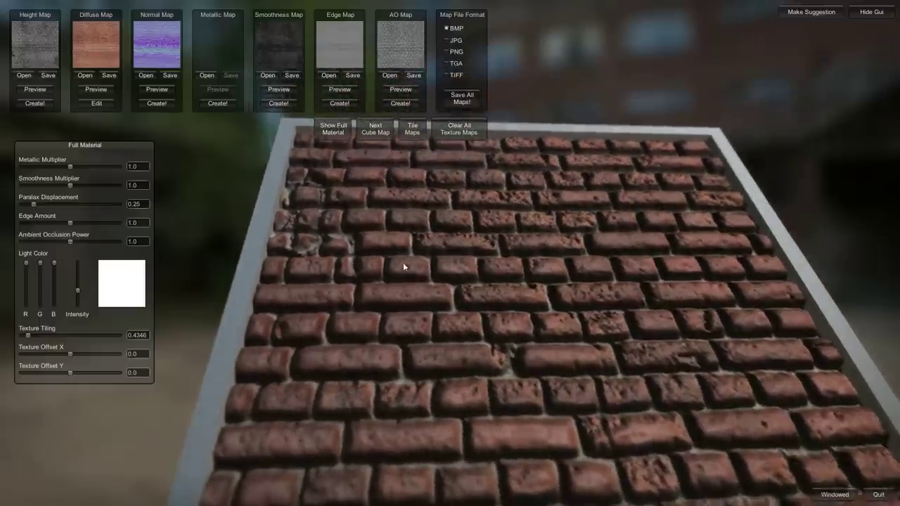
{"action": "left_click_drag", "start_coordinate": [29, 335], "coordinate": [37, 335]}
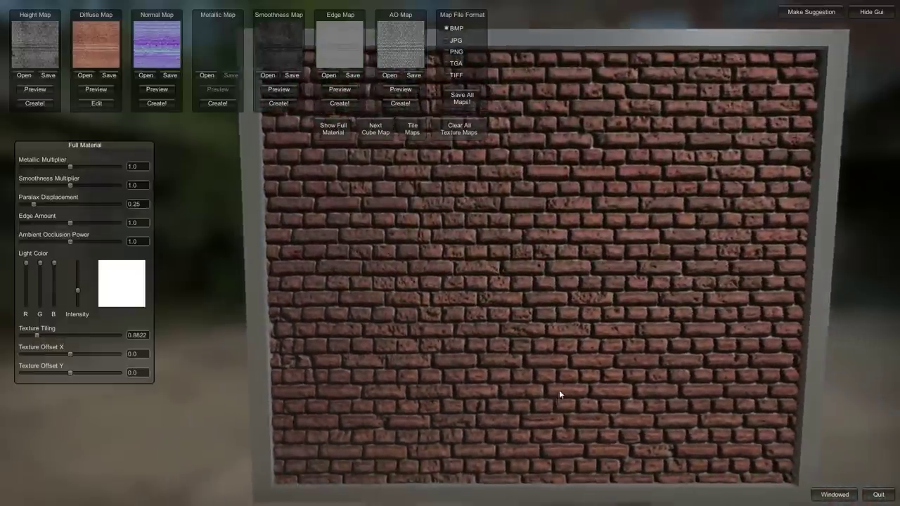
{"action": "left_click_drag", "start_coordinate": [559, 395], "coordinate": [529, 378]}
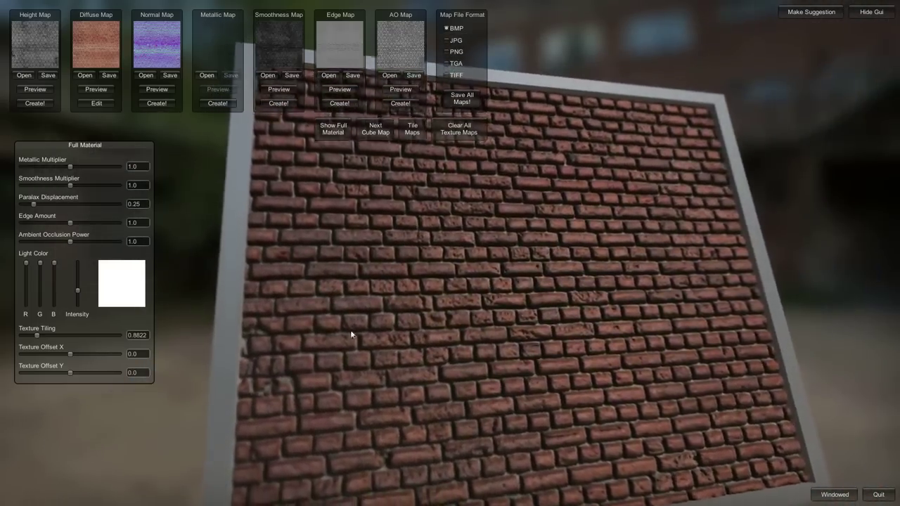
{"action": "left_click_drag", "start_coordinate": [35, 334], "coordinate": [26, 335]}
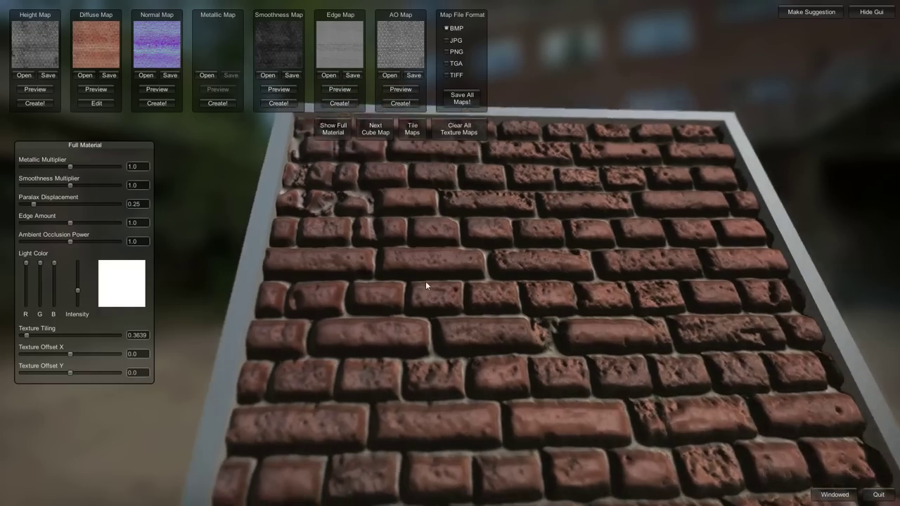
{"action": "mouse_move", "coordinate": [425, 281]}
{"action": "left_mouse_down"}
{"action": "mouse_move", "coordinate": [546, 298]}
{"action": "mouse_move", "coordinate": [428, 278]}
{"action": "left_mouse_up"}
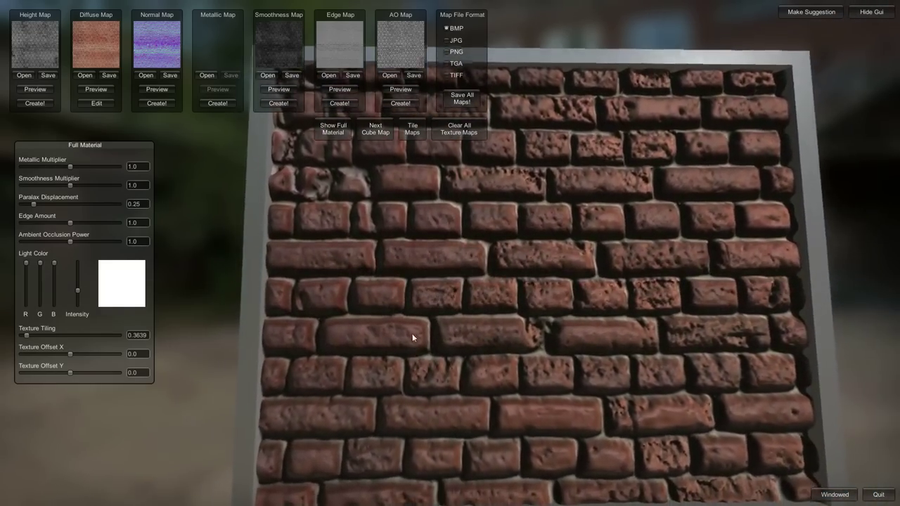
{"action": "left_click_drag", "start_coordinate": [412, 338], "coordinate": [473, 308]}
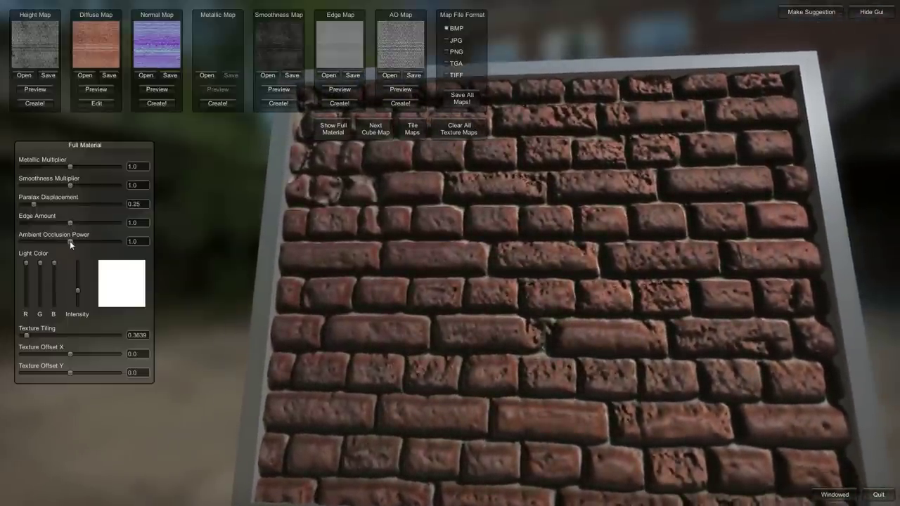
Set ambient occlusion power to 0.8365 and edge amount to 1.125.
{"action": "mouse_move", "coordinate": [69, 242]}
{"action": "left_mouse_down"}
{"action": "mouse_move", "coordinate": [51, 246]}
{"action": "mouse_move", "coordinate": [74, 242]}
{"action": "mouse_move", "coordinate": [62, 246]}
{"action": "left_mouse_up"}
{"action": "left_click_drag", "start_coordinate": [442, 275], "coordinate": [387, 226]}
{"action": "left_click_drag", "start_coordinate": [71, 223], "coordinate": [128, 227]}
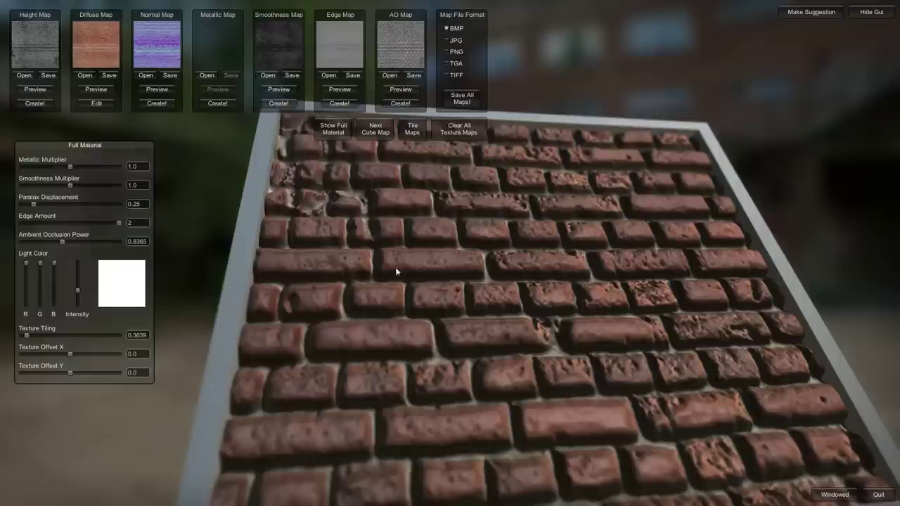
{"action": "left_click_drag", "start_coordinate": [396, 270], "coordinate": [362, 272]}
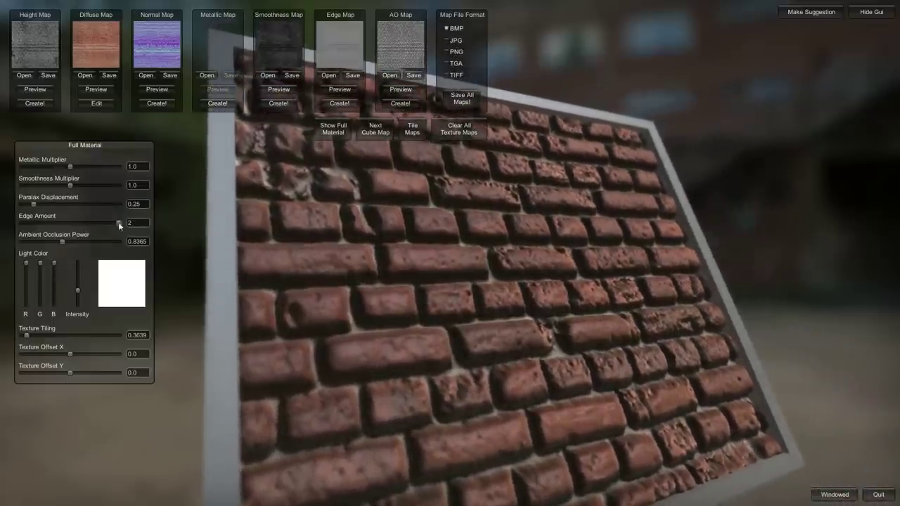
{"action": "left_click_drag", "start_coordinate": [119, 223], "coordinate": [81, 225]}
{"action": "left_click_drag", "start_coordinate": [412, 258], "coordinate": [404, 235]}
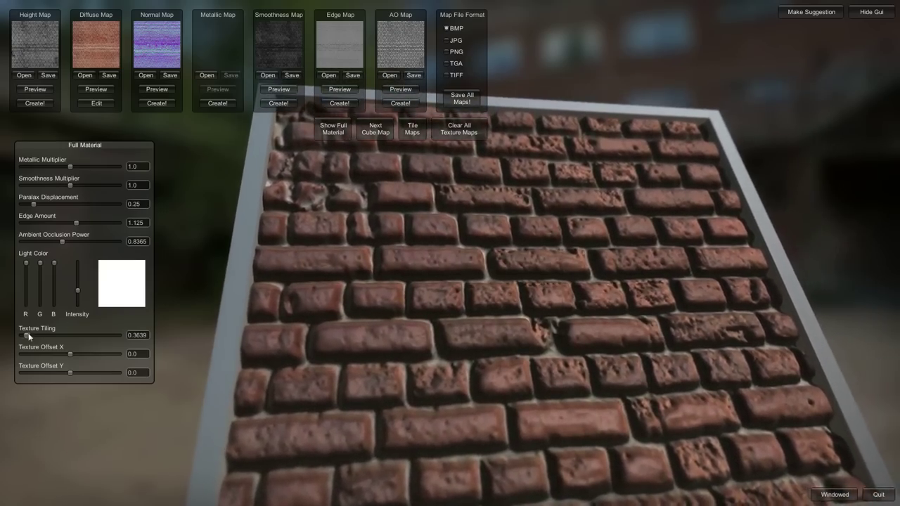
Settle the texture tiling at 1.0894 so the brick pattern repeats across the plane.
{"action": "left_click_drag", "start_coordinate": [27, 336], "coordinate": [120, 326]}
{"action": "left_click_drag", "start_coordinate": [464, 382], "coordinate": [372, 441]}
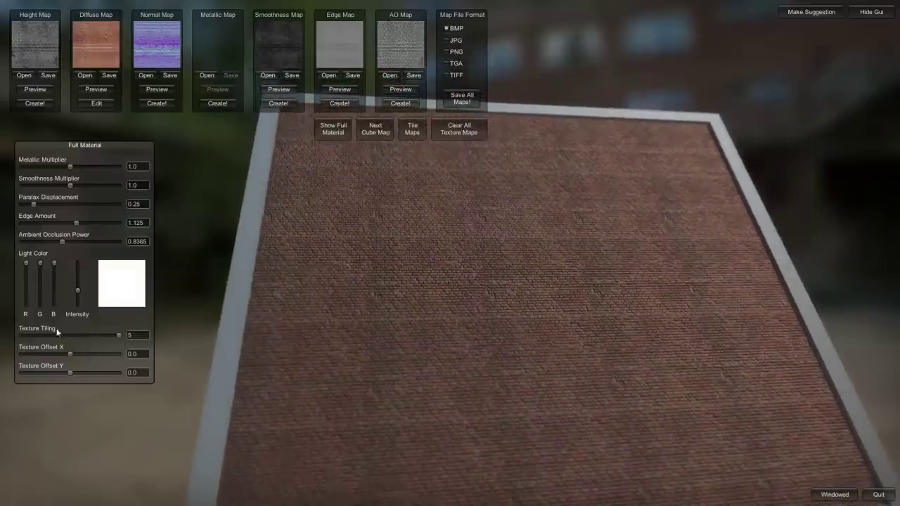
{"action": "left_click_drag", "start_coordinate": [117, 336], "coordinate": [40, 338]}
{"action": "left_click_drag", "start_coordinate": [358, 291], "coordinate": [412, 136]}
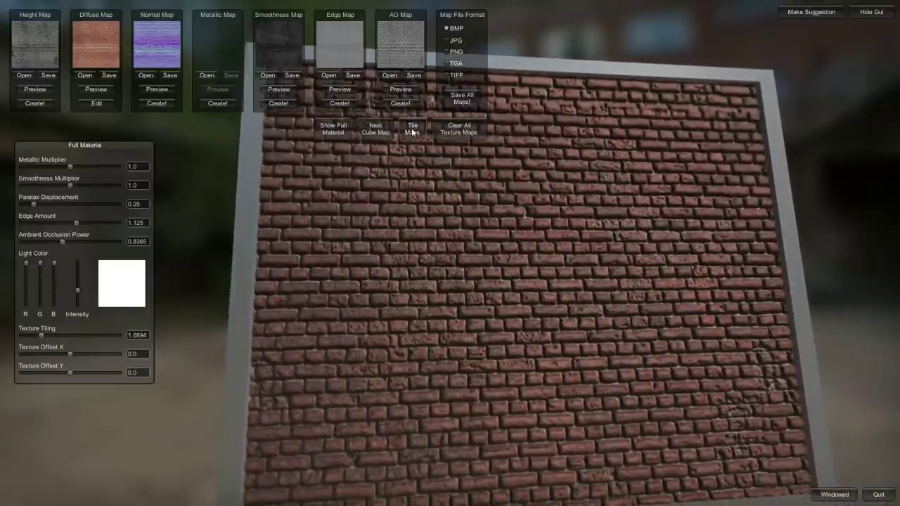
Set the seamless tiling output size to 2048×2048.
{"action": "left_click", "coordinate": [412, 130]}
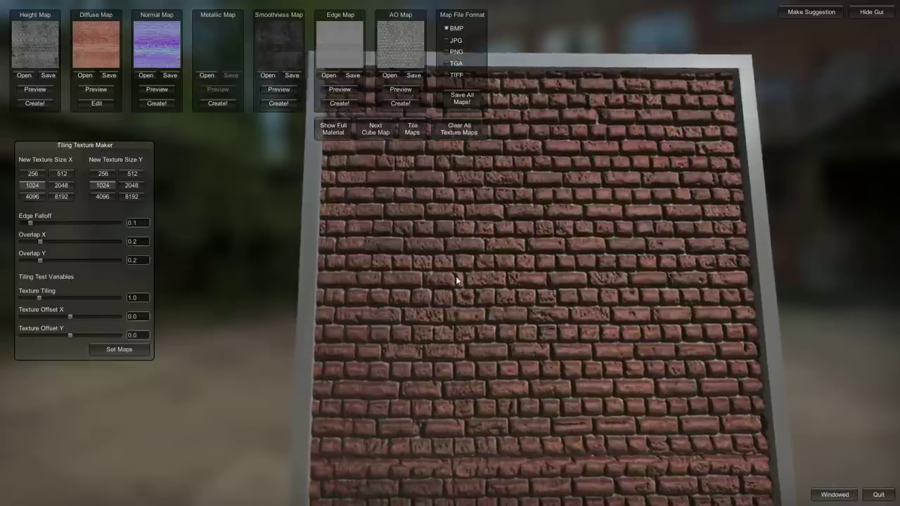
{"action": "left_click", "coordinate": [61, 185]}
{"action": "left_click", "coordinate": [140, 187]}
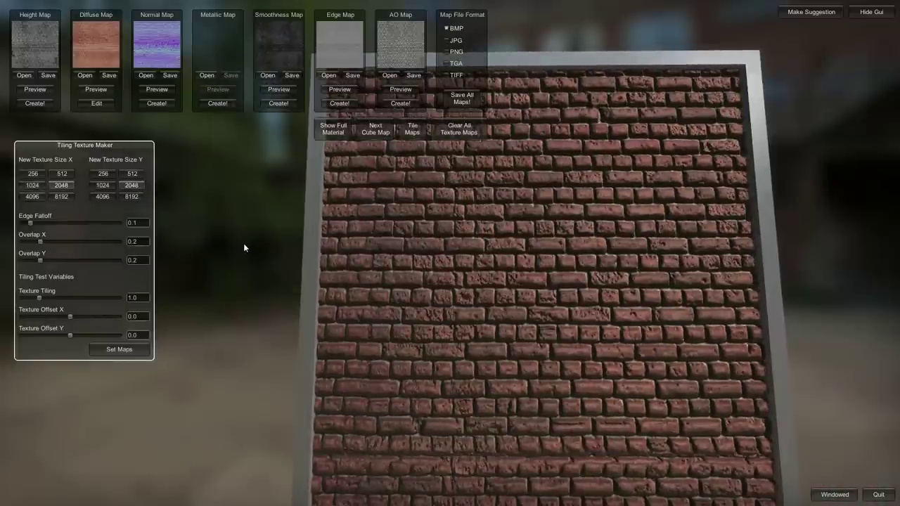
{"action": "right_click_drag", "start_coordinate": [396, 248], "coordinate": [372, 251]}
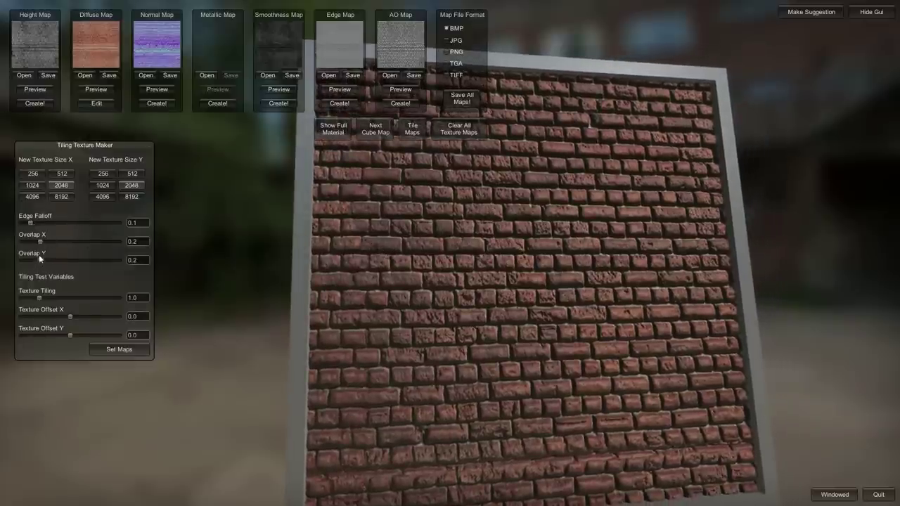
Set overlap X 0.2523 and overlap Y 0.1143, check seams at tiling 1.6360, and apply to all maps.
{"action": "left_click_drag", "start_coordinate": [40, 244], "coordinate": [45, 245]}
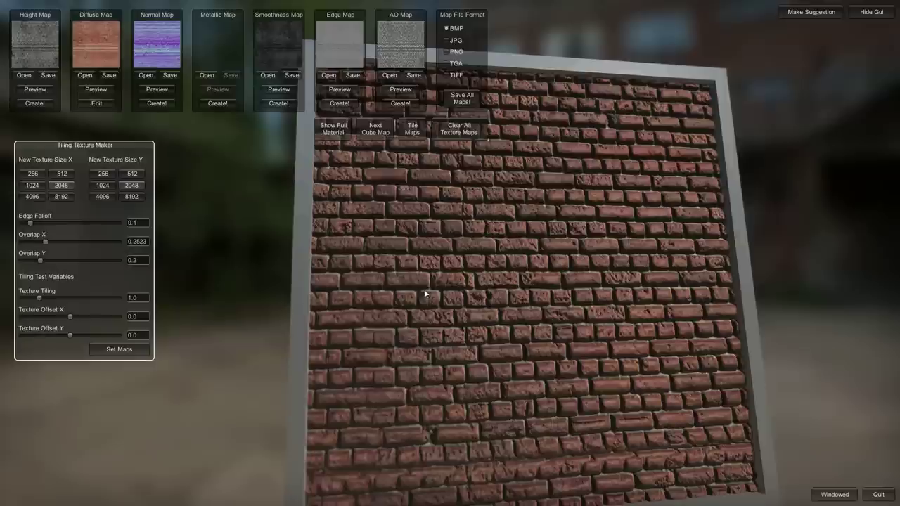
{"action": "left_click_drag", "start_coordinate": [426, 297], "coordinate": [418, 275]}
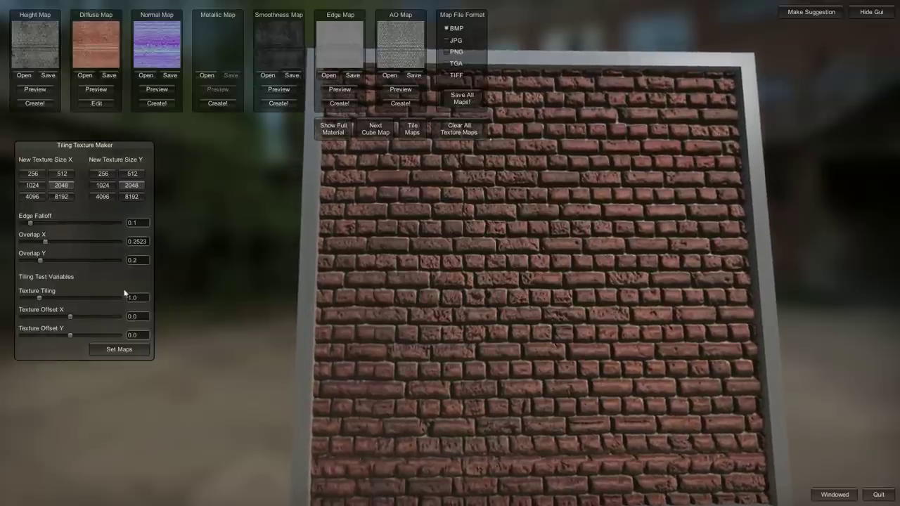
{"action": "left_click_drag", "start_coordinate": [428, 427], "coordinate": [589, 474]}
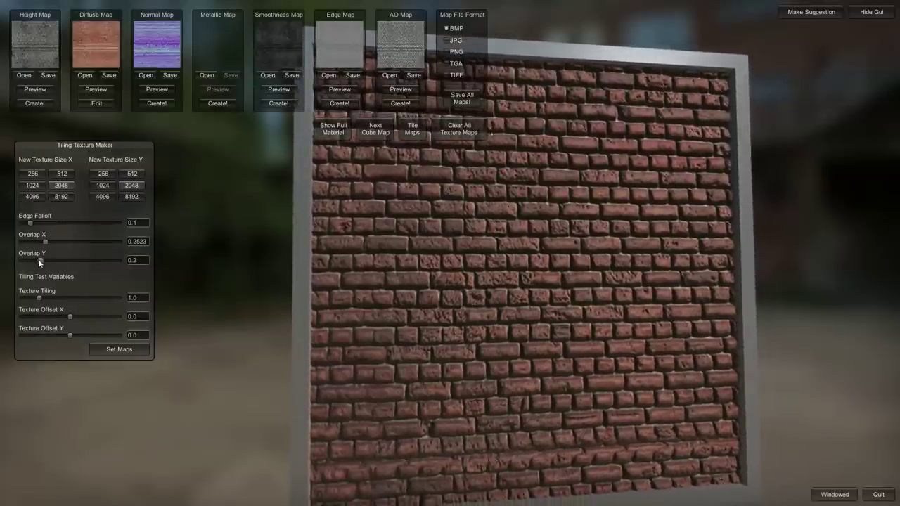
{"action": "left_click_drag", "start_coordinate": [39, 262], "coordinate": [30, 261]}
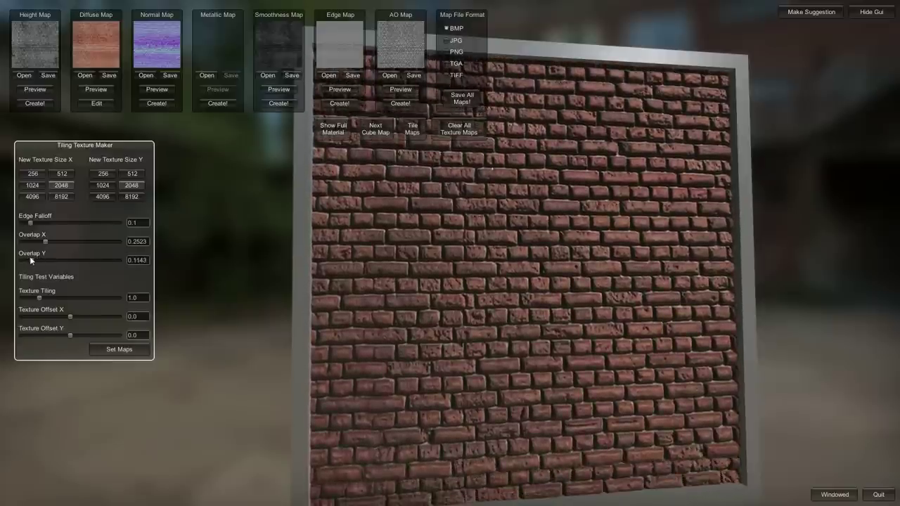
{"action": "left_click_drag", "start_coordinate": [485, 340], "coordinate": [550, 454]}
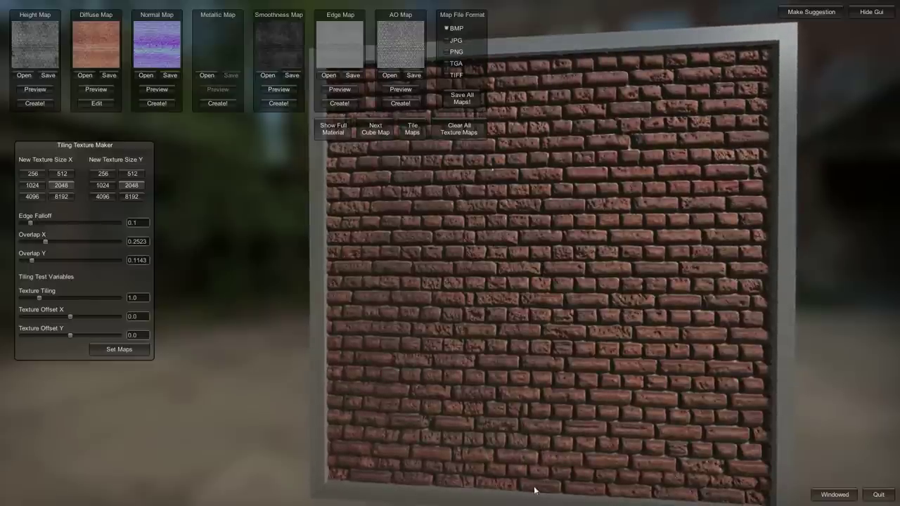
{"action": "left_click_drag", "start_coordinate": [552, 304], "coordinate": [508, 300]}
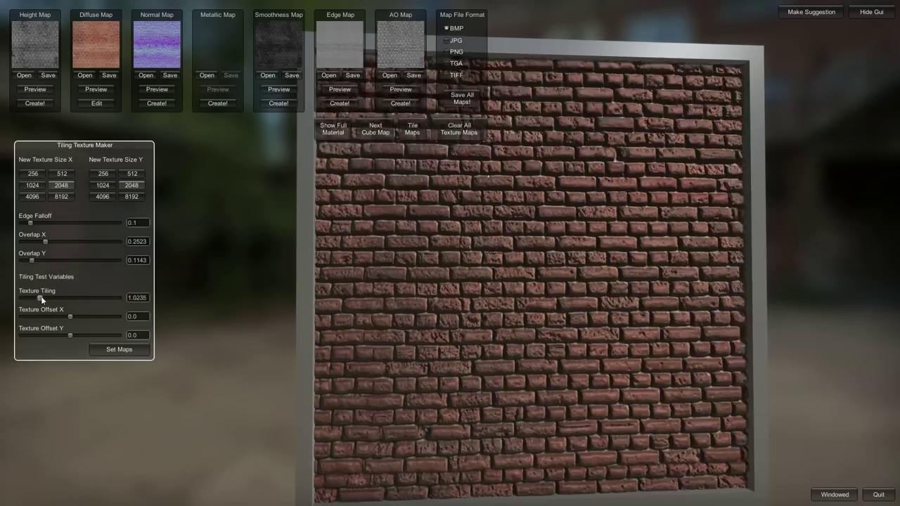
{"action": "mouse_move", "coordinate": [40, 297]}
{"action": "left_mouse_down"}
{"action": "mouse_move", "coordinate": [76, 298]}
{"action": "mouse_move", "coordinate": [22, 299]}
{"action": "mouse_move", "coordinate": [52, 297]}
{"action": "left_mouse_up"}
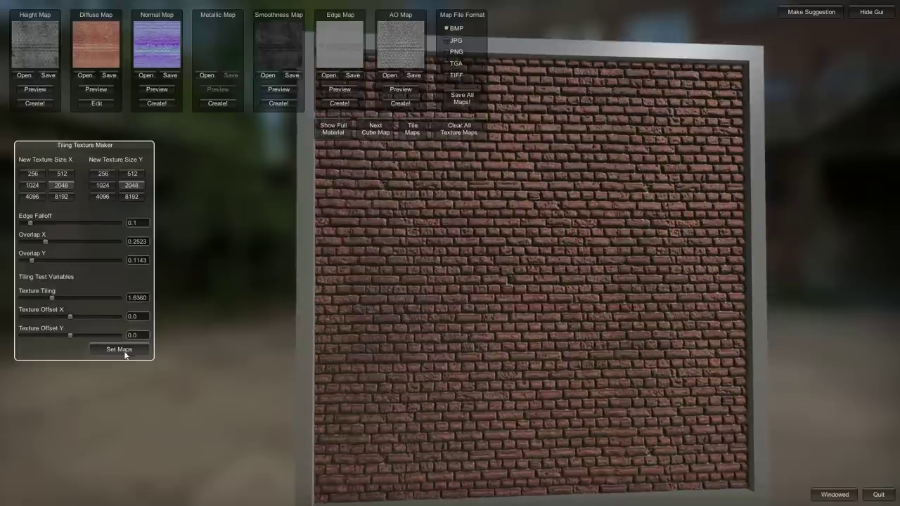
{"action": "left_click", "coordinate": [124, 350]}
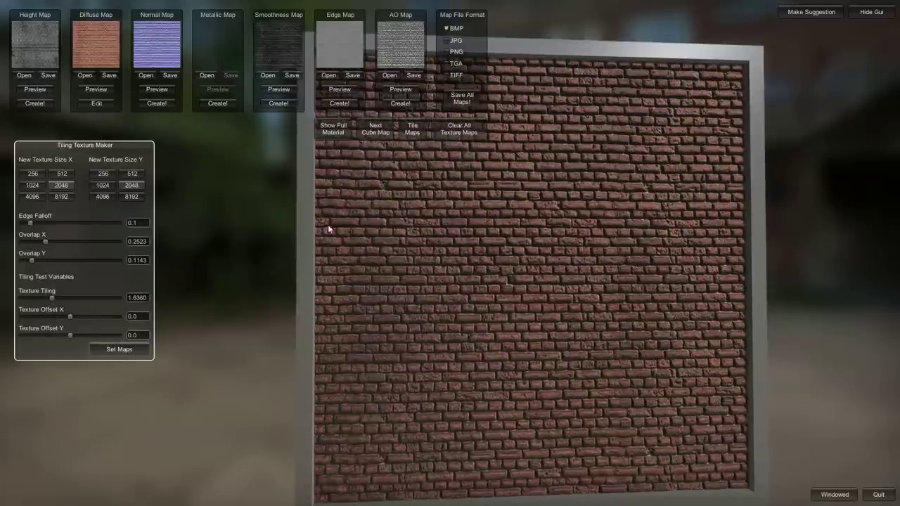
Show the full lit brick material and reduce texture tiling to 0.6653 for bigger bricks.
{"action": "left_click", "coordinate": [336, 131]}
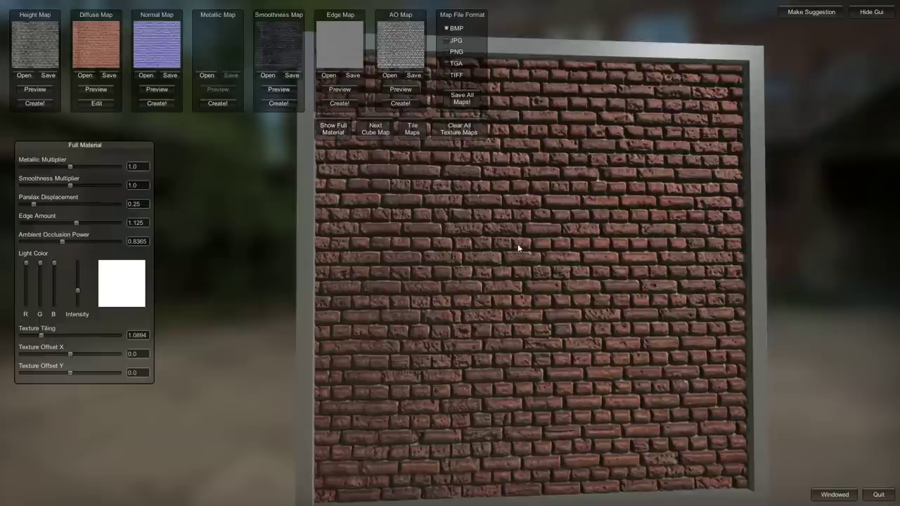
{"action": "left_click_drag", "start_coordinate": [526, 246], "coordinate": [569, 244]}
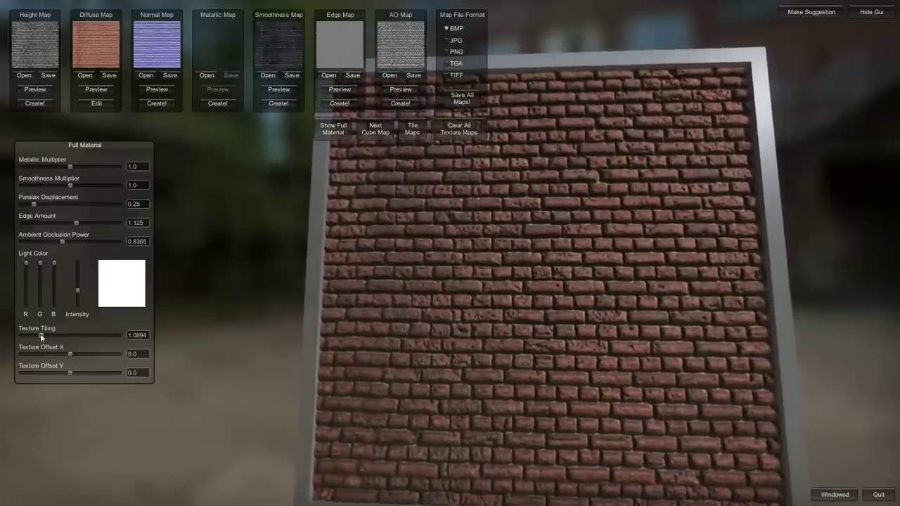
{"action": "left_click_drag", "start_coordinate": [40, 334], "coordinate": [65, 338]}
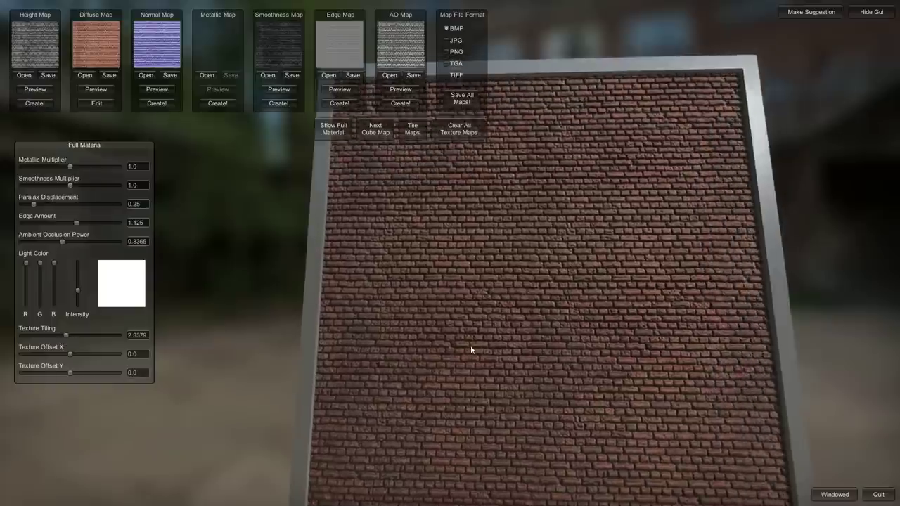
{"action": "left_click_drag", "start_coordinate": [471, 349], "coordinate": [478, 322]}
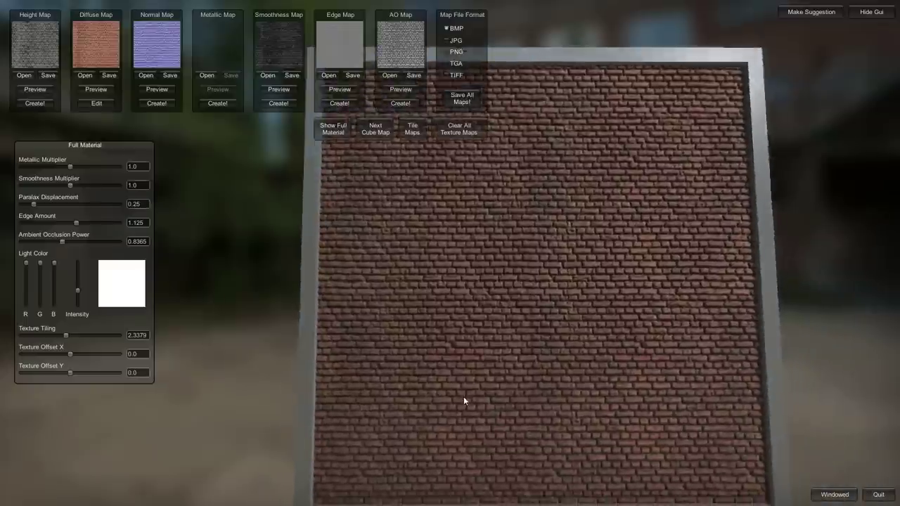
{"action": "left_click_drag", "start_coordinate": [463, 397], "coordinate": [453, 364]}
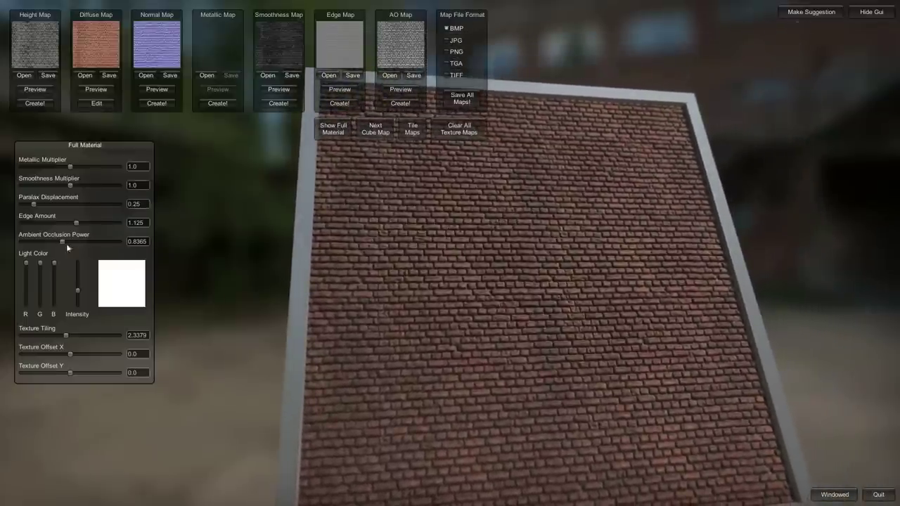
{"action": "left_click_drag", "start_coordinate": [67, 334], "coordinate": [45, 334]}
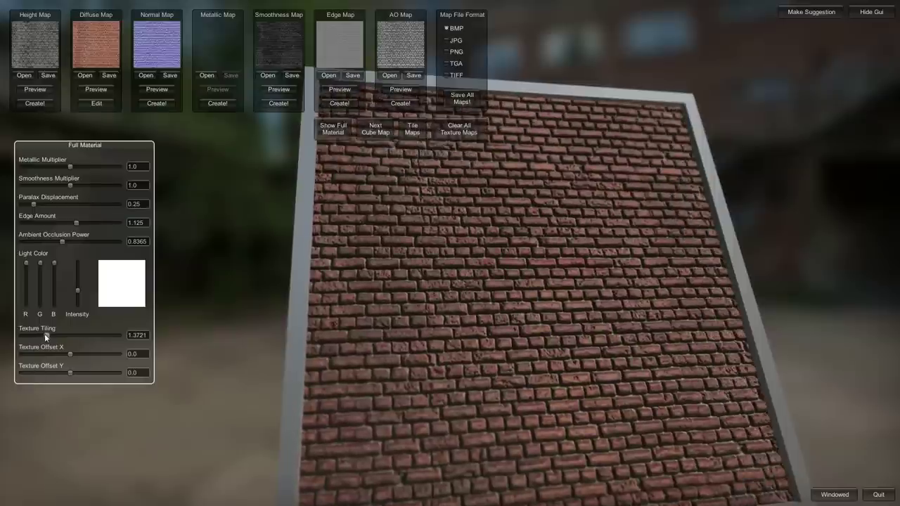
{"action": "left_click_drag", "start_coordinate": [432, 345], "coordinate": [500, 182]}
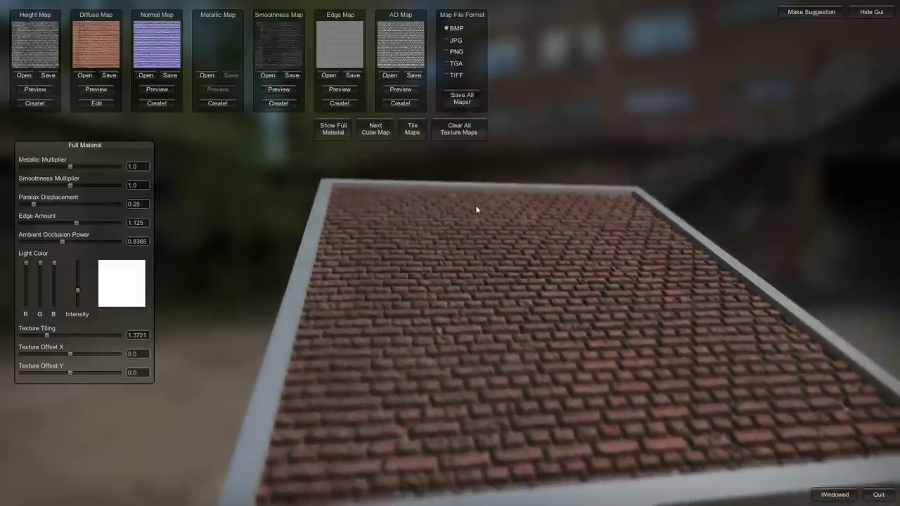
{"action": "left_click_drag", "start_coordinate": [39, 335], "coordinate": [30, 334]}
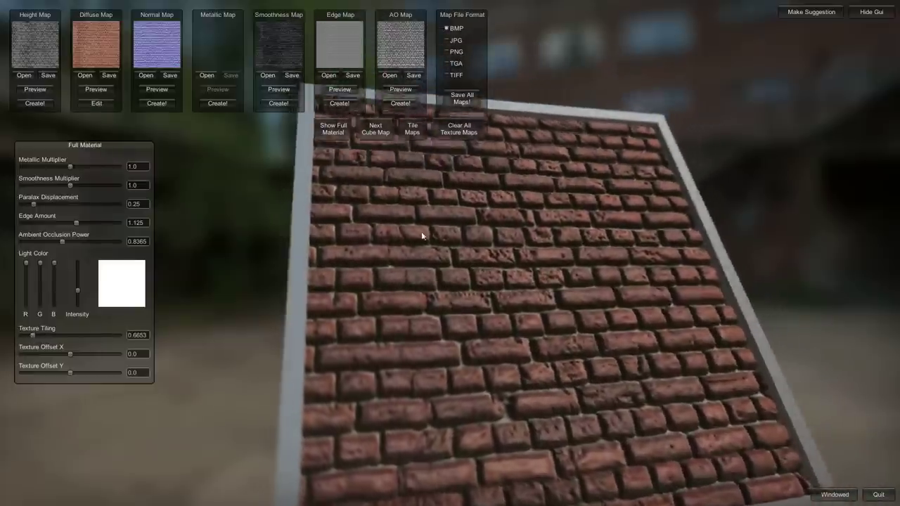
Cycle the cube map backdrops until the wooded courtyard environment appears.
{"action": "left_click", "coordinate": [376, 130]}
{"action": "left_click", "coordinate": [377, 132]}
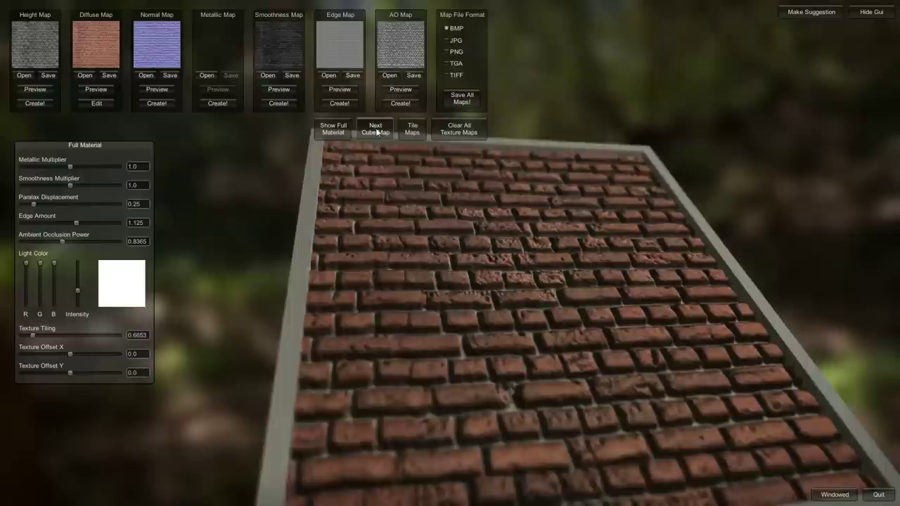
{"action": "left_click", "coordinate": [377, 132]}
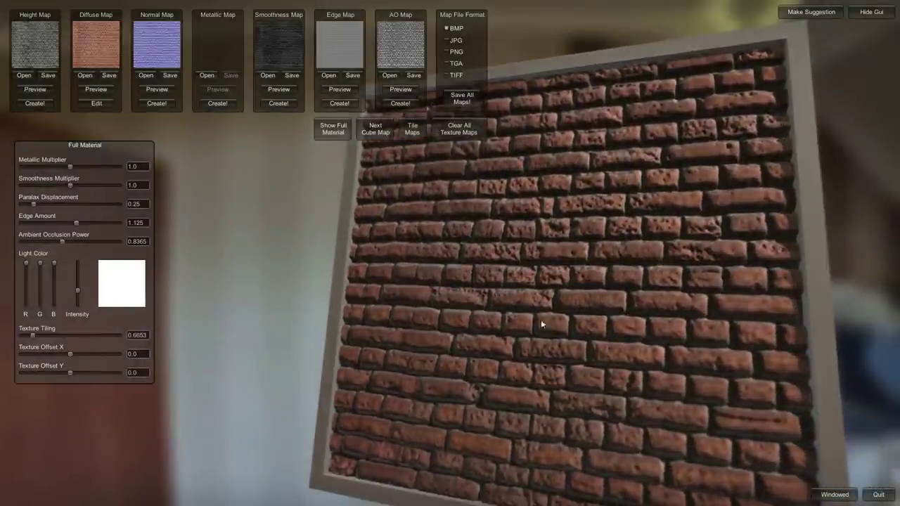
{"action": "left_click", "coordinate": [376, 129]}
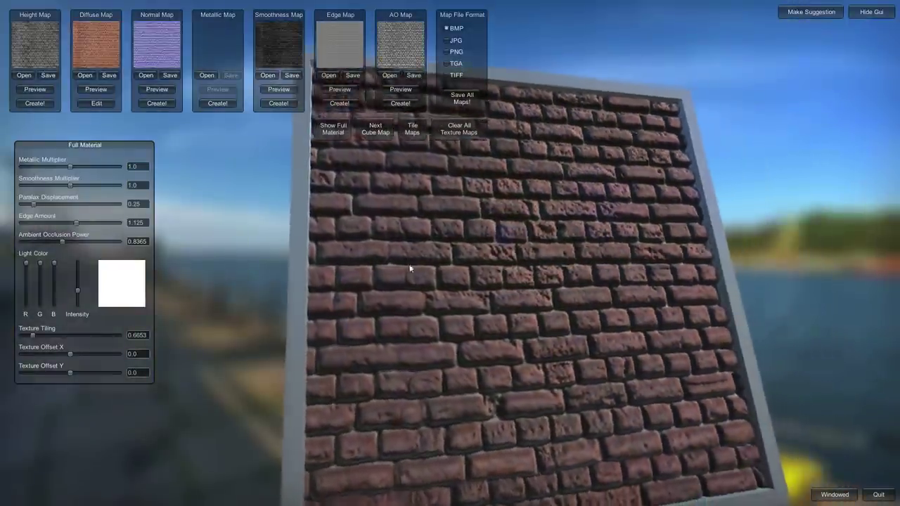
{"action": "left_click", "coordinate": [377, 129]}
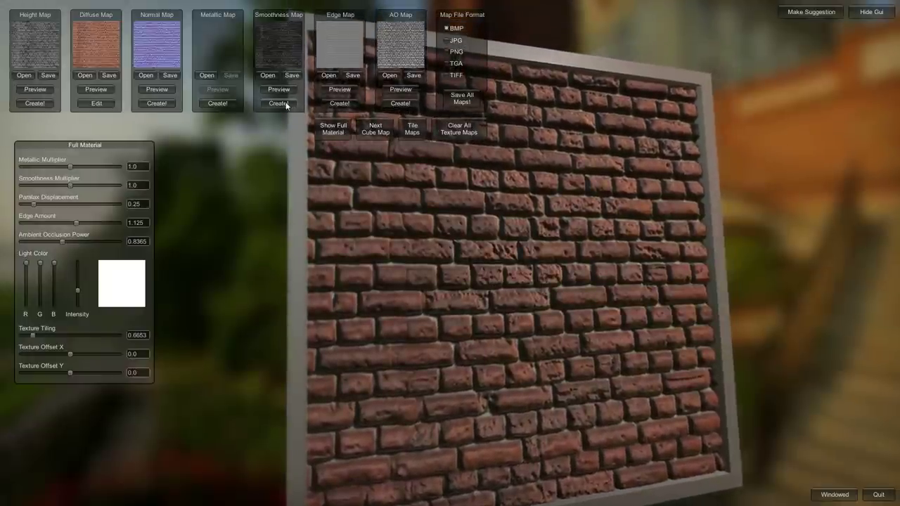
Regenerate smoothness with final bias -0.014, final contrast 1 and less-glossy red brick, then apply it.
{"action": "left_click", "coordinate": [279, 104]}
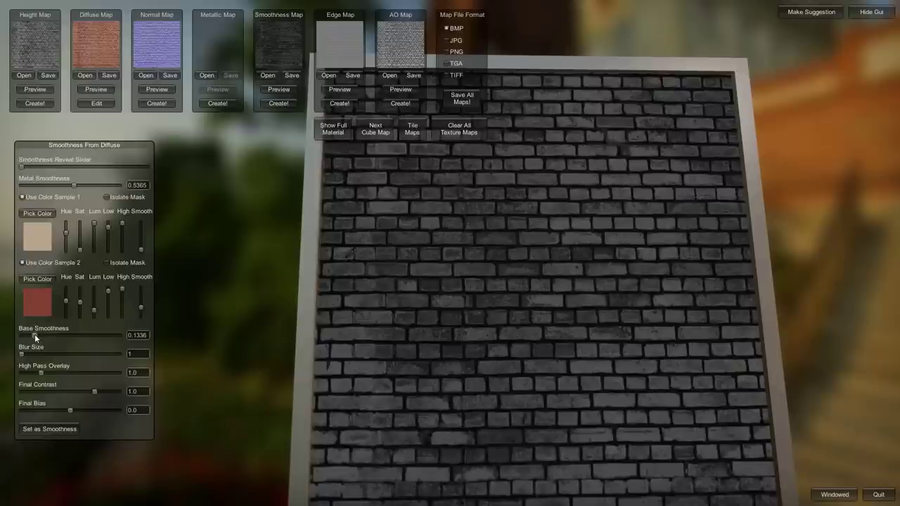
{"action": "left_click", "coordinate": [141, 310]}
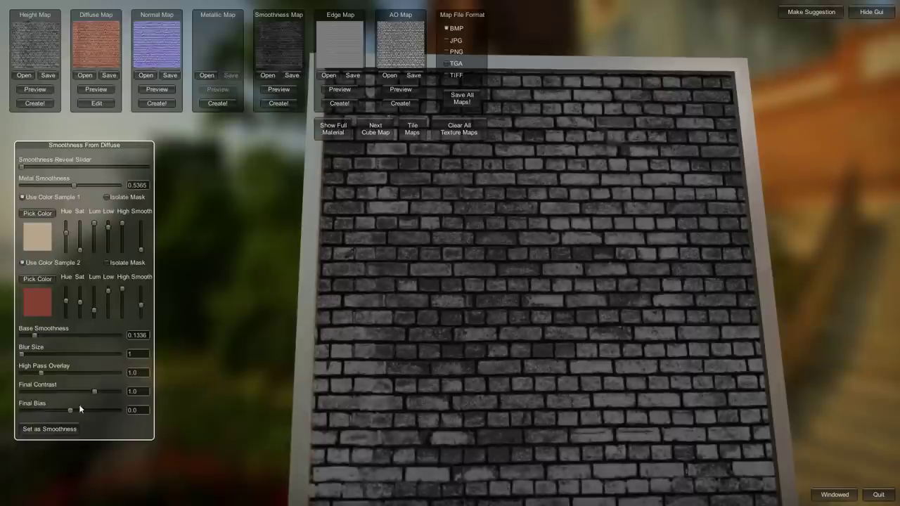
{"action": "mouse_move", "coordinate": [70, 411]}
{"action": "left_mouse_down"}
{"action": "mouse_move", "coordinate": [93, 391]}
{"action": "mouse_move", "coordinate": [67, 410]}
{"action": "left_mouse_up"}
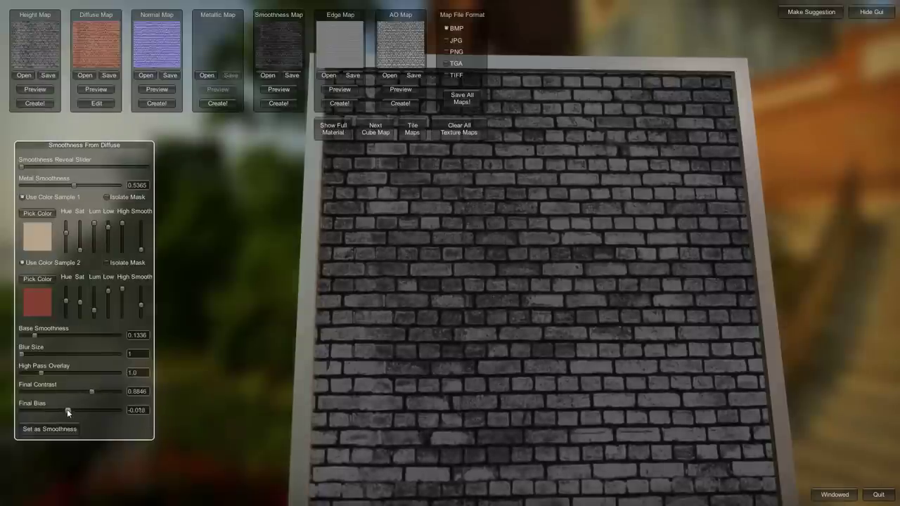
{"action": "left_click_drag", "start_coordinate": [131, 392], "coordinate": [143, 393]}
{"action": "key", "text": "BackSpace"}
{"action": "key", "text": "BackSpace"}
{"action": "type", "text": "1"}
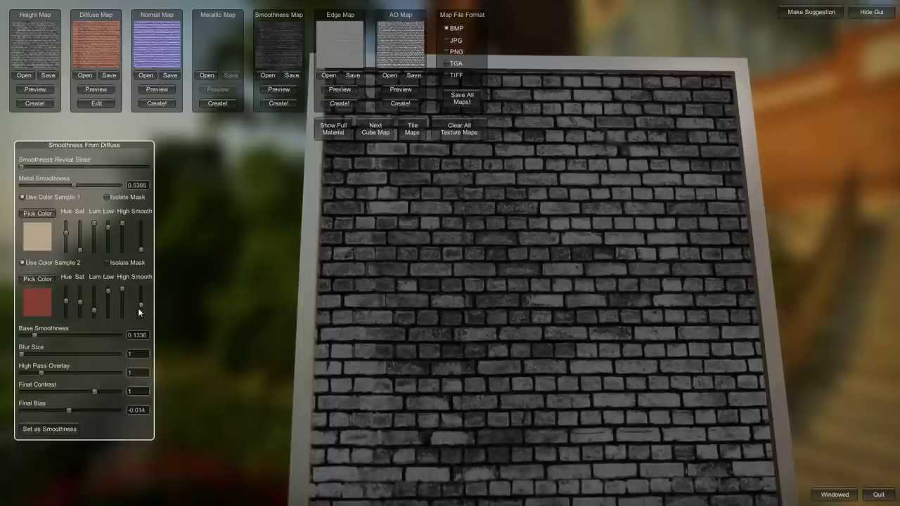
{"action": "left_click_drag", "start_coordinate": [143, 308], "coordinate": [144, 314]}
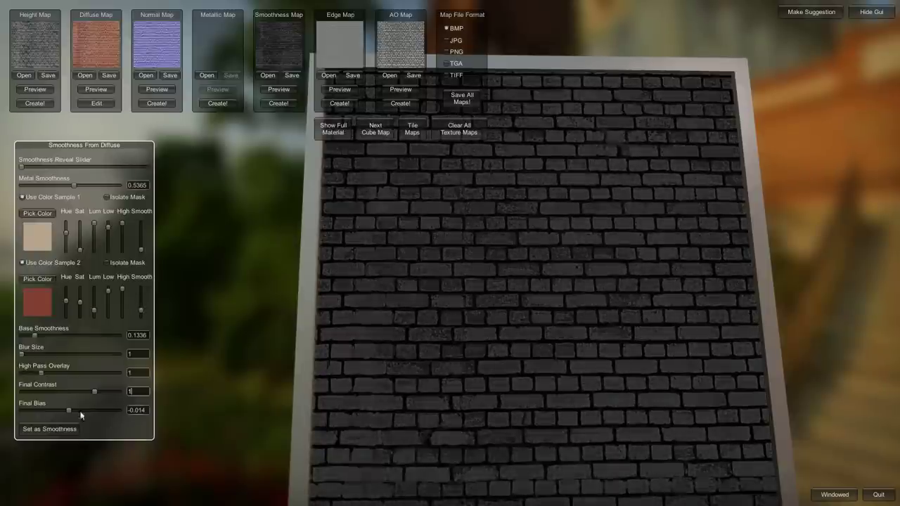
{"action": "left_click", "coordinate": [66, 429]}
From the full material view, save all maps as BMPs named 'bricks' into the Output folder.
{"action": "left_click", "coordinate": [333, 129]}
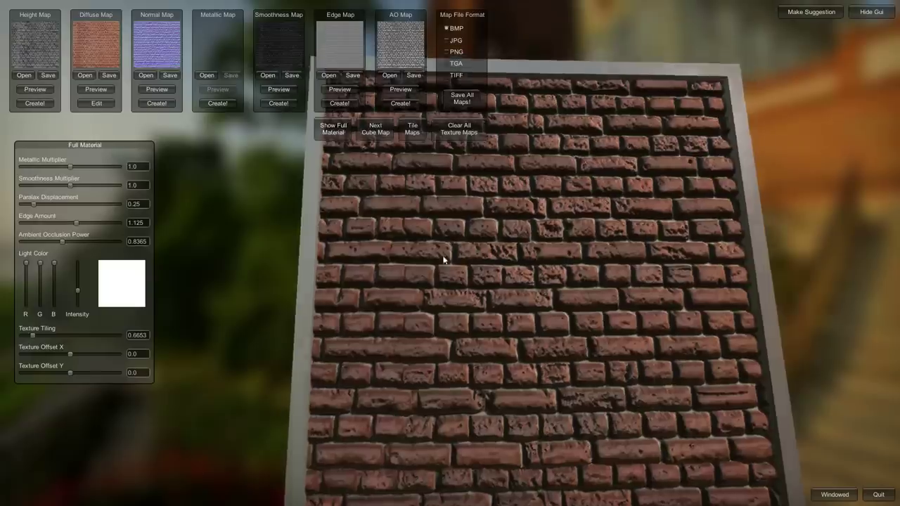
{"action": "left_click_drag", "start_coordinate": [444, 257], "coordinate": [446, 310]}
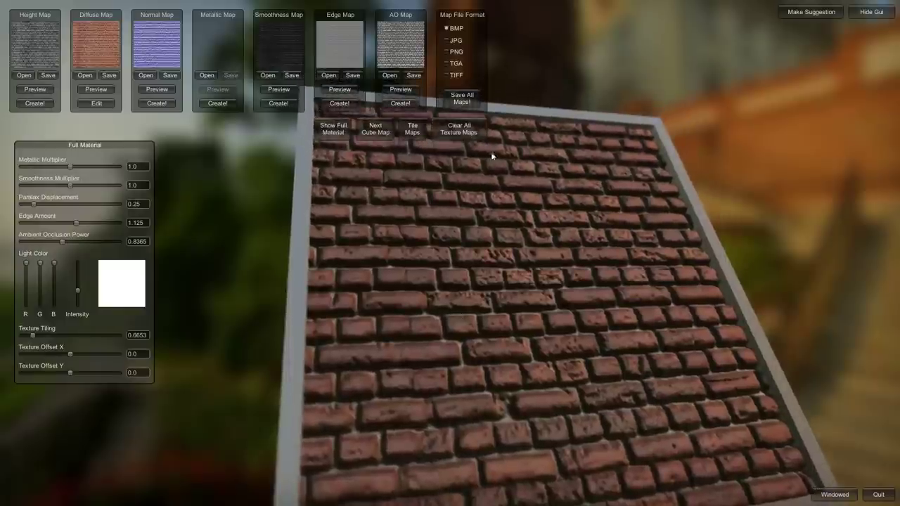
{"action": "left_click", "coordinate": [462, 98]}
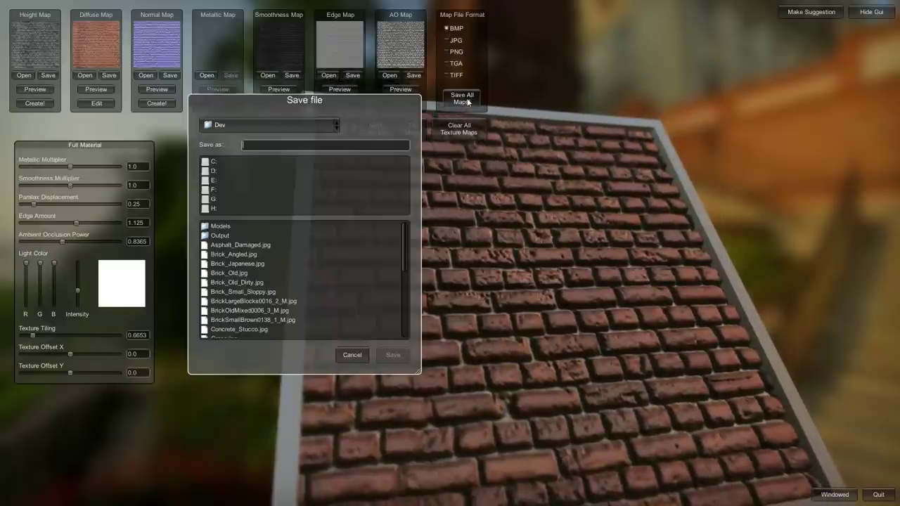
{"action": "double_click", "coordinate": [216, 236]}
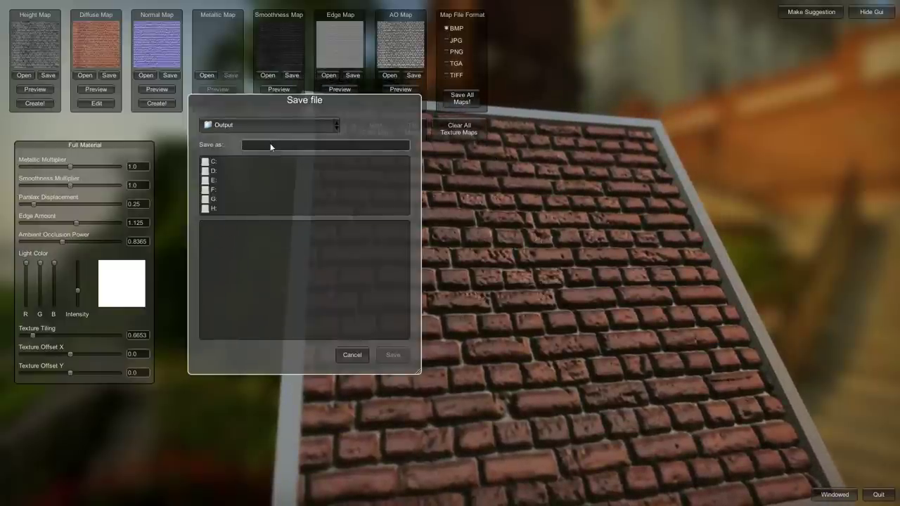
{"action": "type", "text": "bricks"}
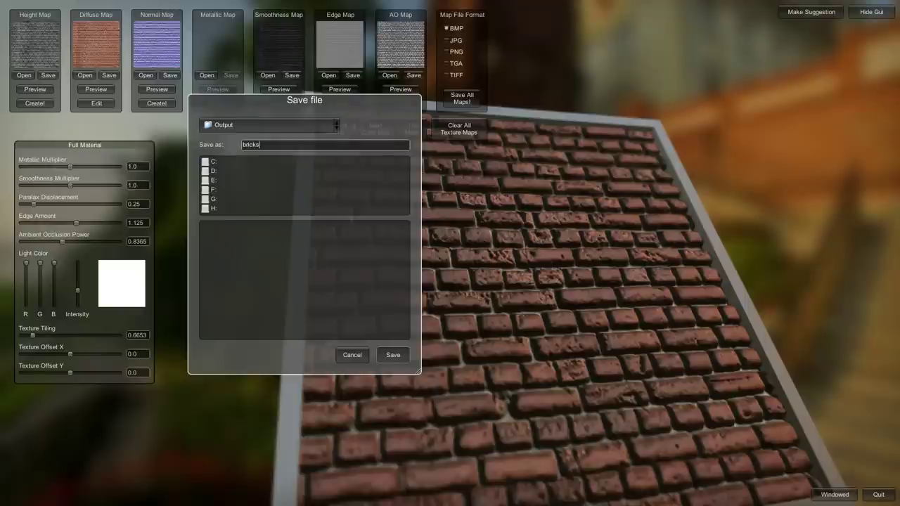
{"action": "key", "text": "Return"}
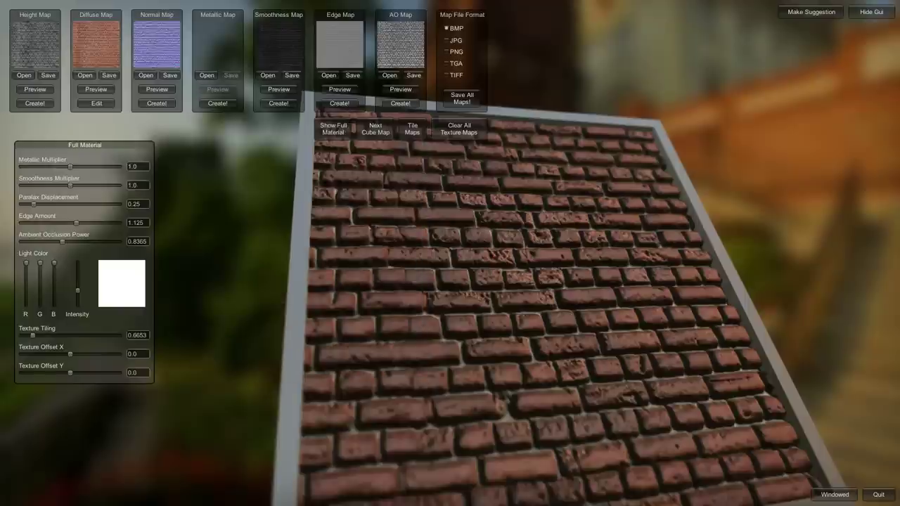